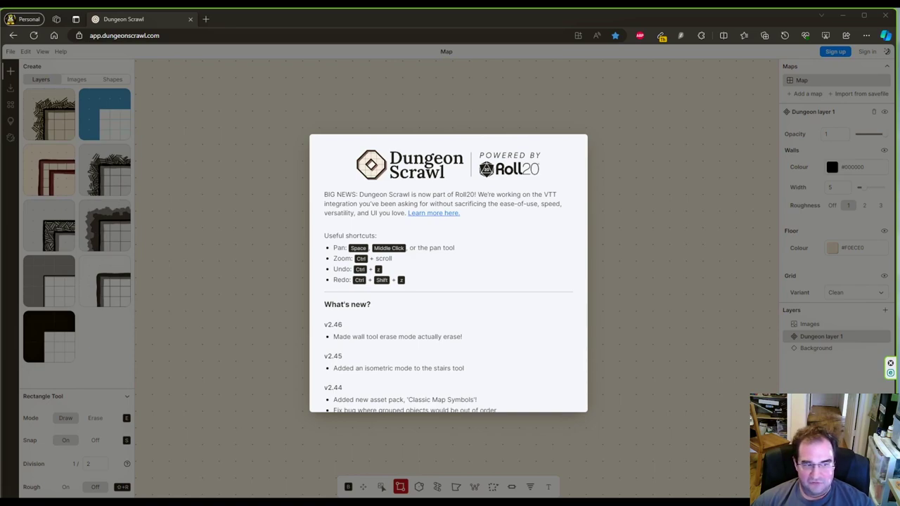
- Dismiss the welcome notes and apply the first, hatched wall style to Dungeon layer 1
click(616, 351)
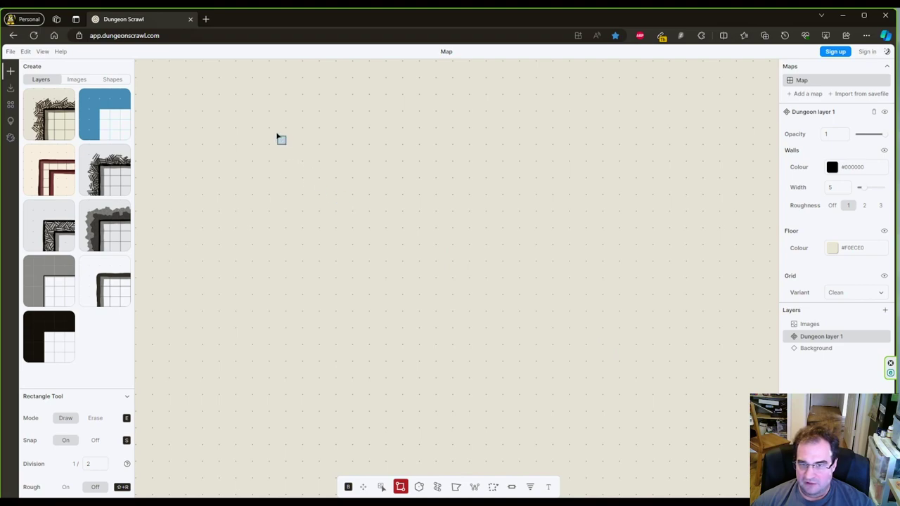
mouse_move(58, 114)
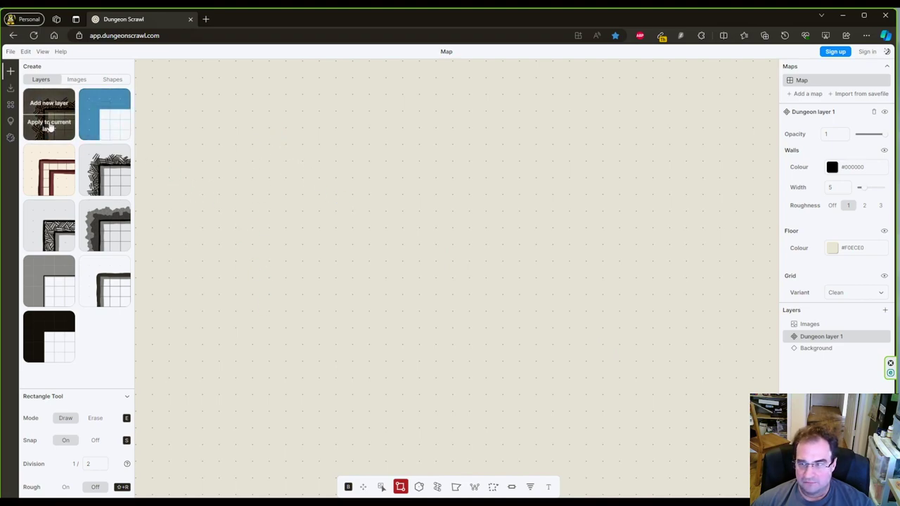
click(44, 125)
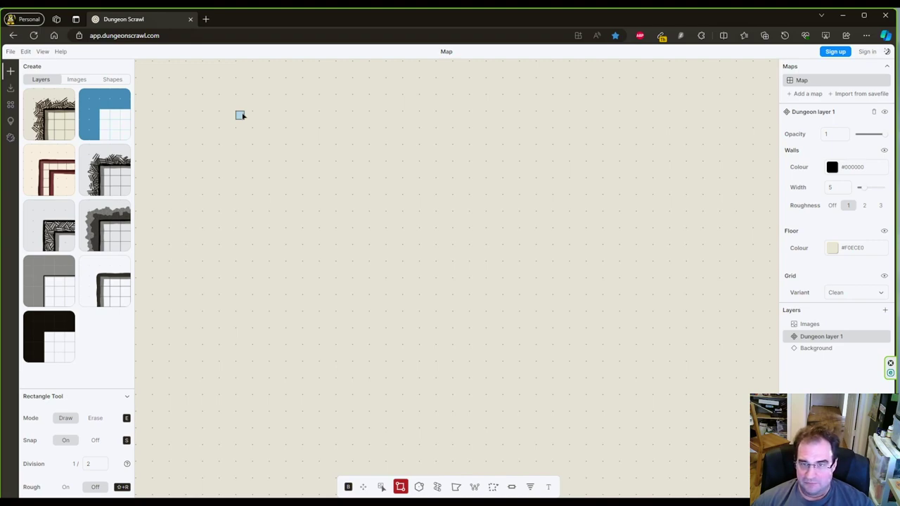
- Draw three rooms stacked down the left side, the bottom one 4 × 5
mouse_move(240, 115)
mouse_down()
mouse_move(293, 129)
mouse_move(299, 214)
mouse_move(299, 162)
mouse_up()
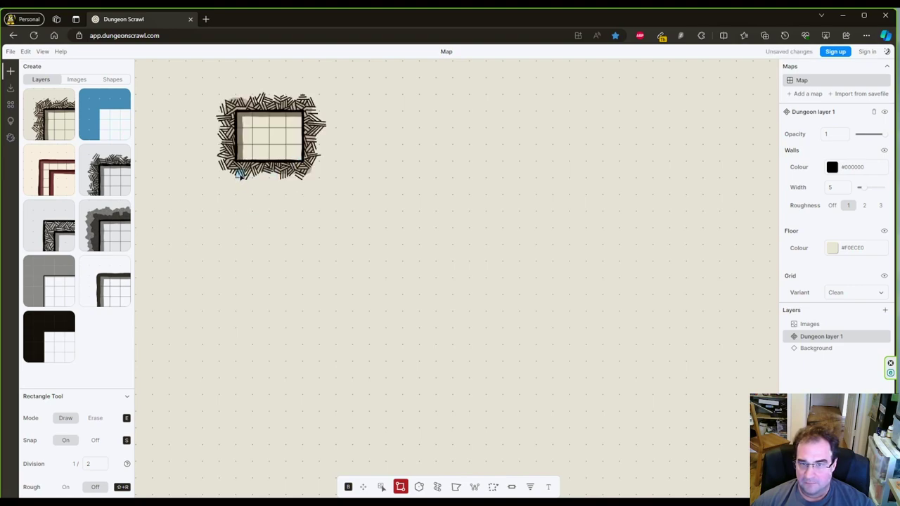
drag(240, 176, 303, 232)
drag(238, 251, 296, 326)
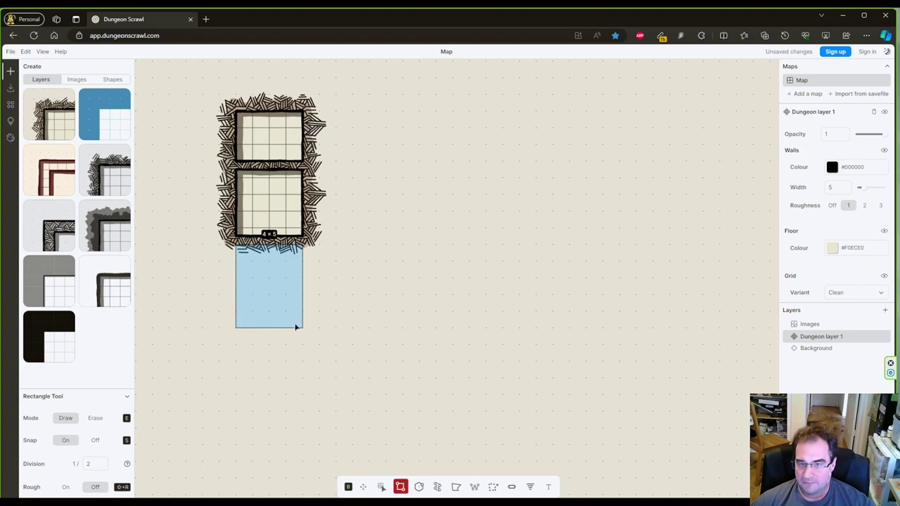
drag(296, 326, 295, 326)
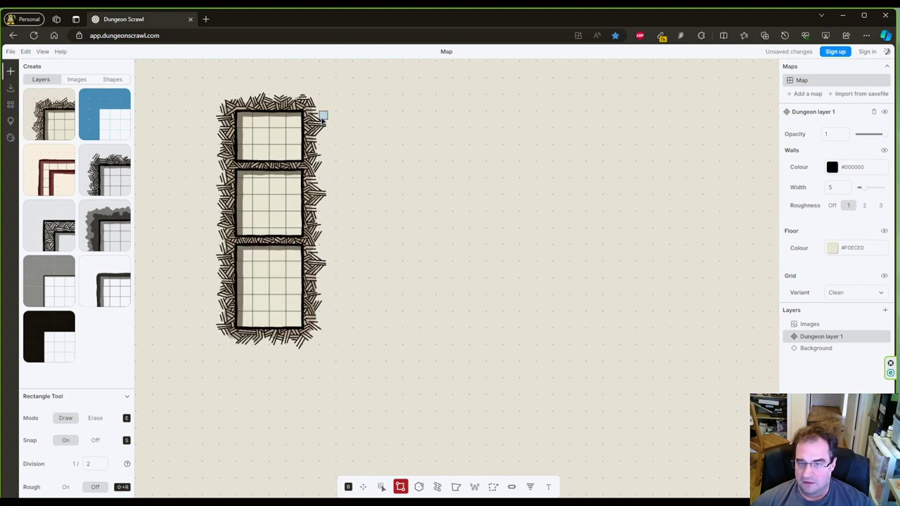
- Draw the central hall beside them, sized to 11.5 × 14 squares
drag(322, 120, 497, 340)
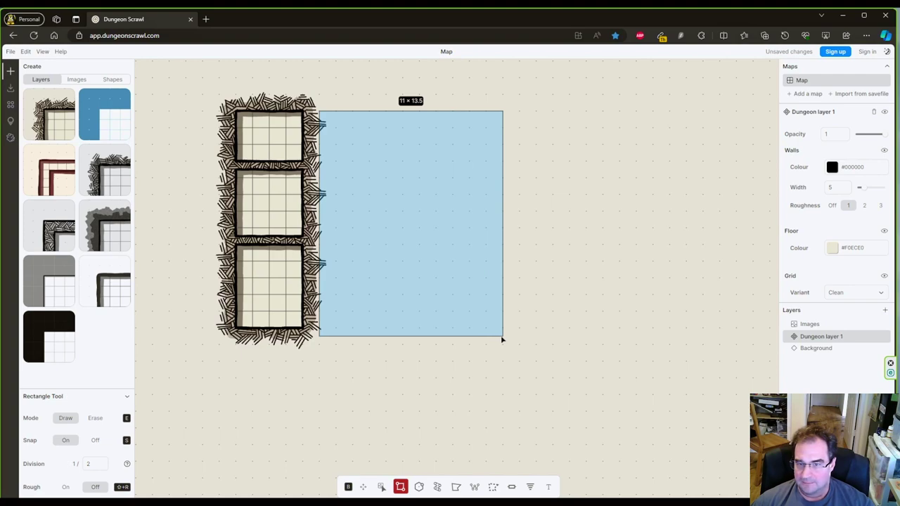
drag(502, 339, 505, 327)
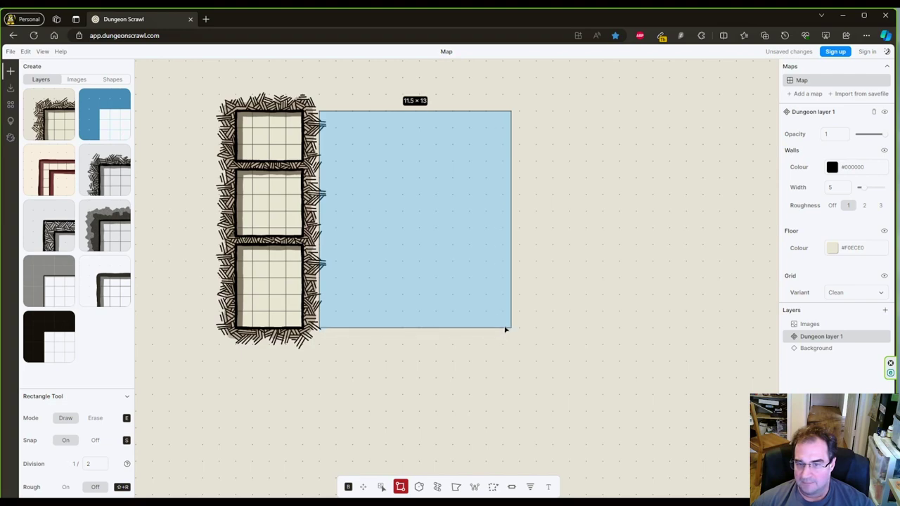
drag(504, 329, 505, 341)
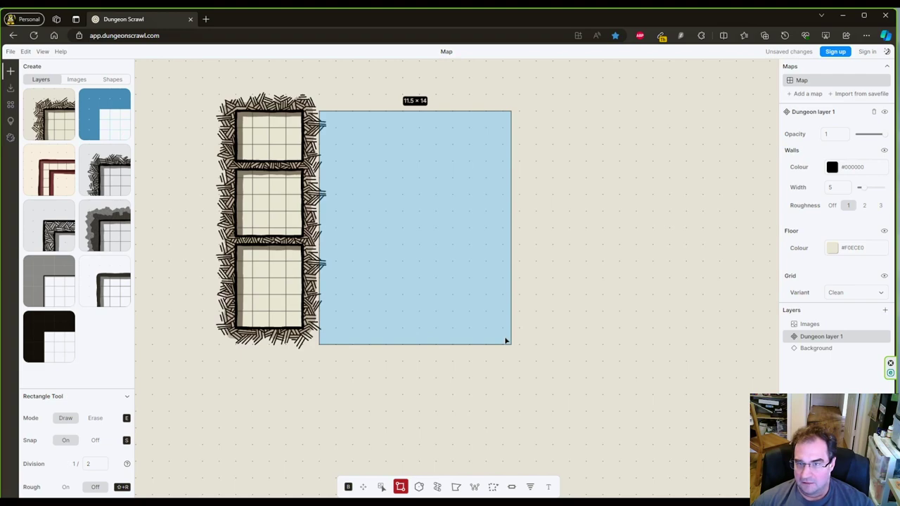
drag(506, 340, 516, 341)
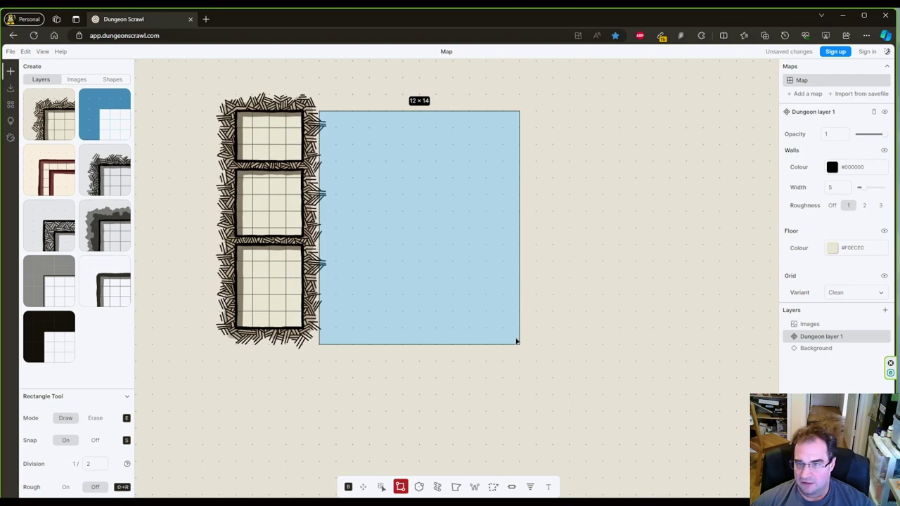
drag(517, 341, 502, 344)
- Draw three 5 × 2 rooms and a larger bottom room stacked down the hall's right side
drag(523, 118, 598, 141)
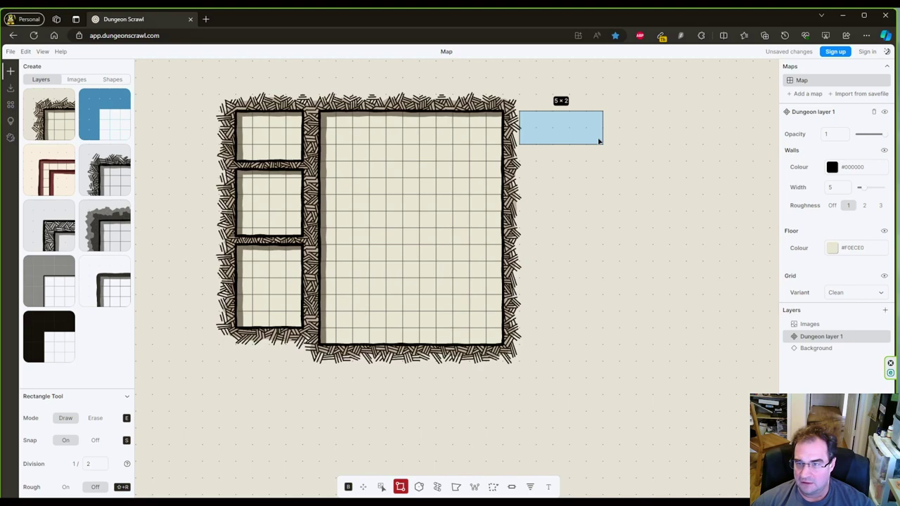
drag(599, 142, 599, 141)
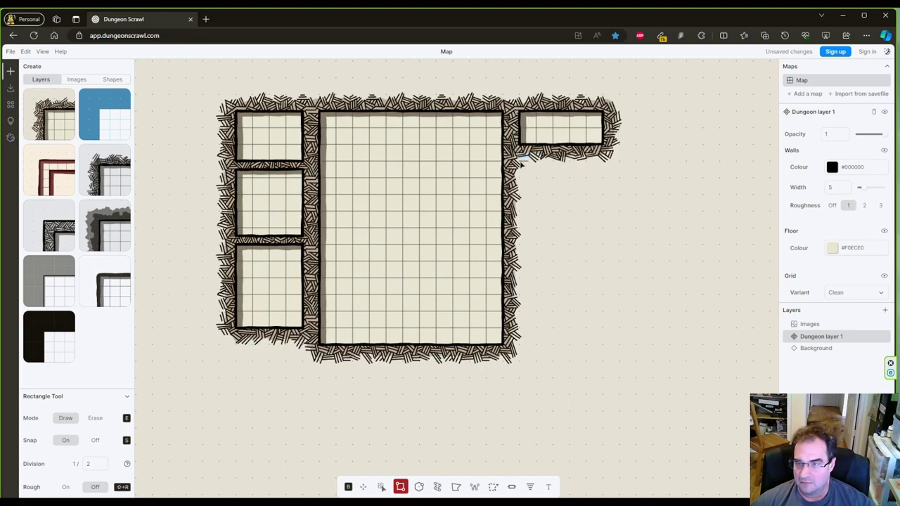
drag(521, 163, 600, 192)
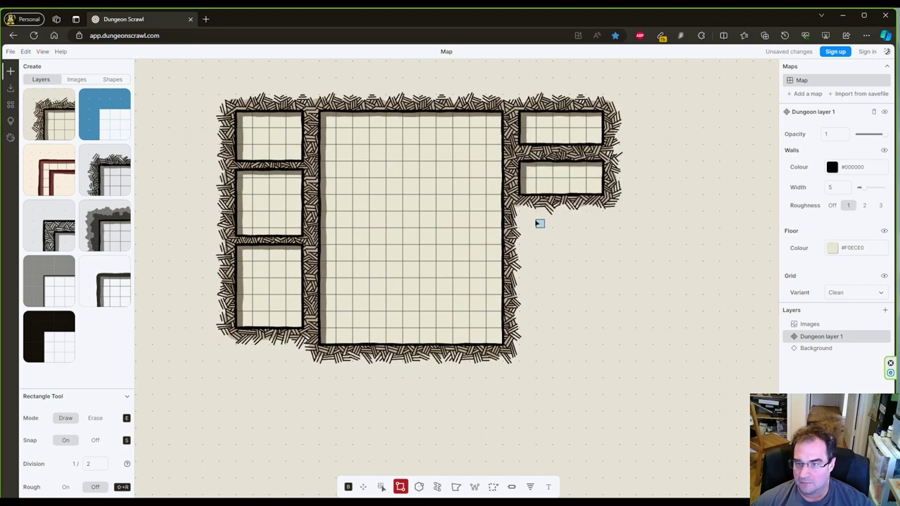
drag(521, 211, 598, 264)
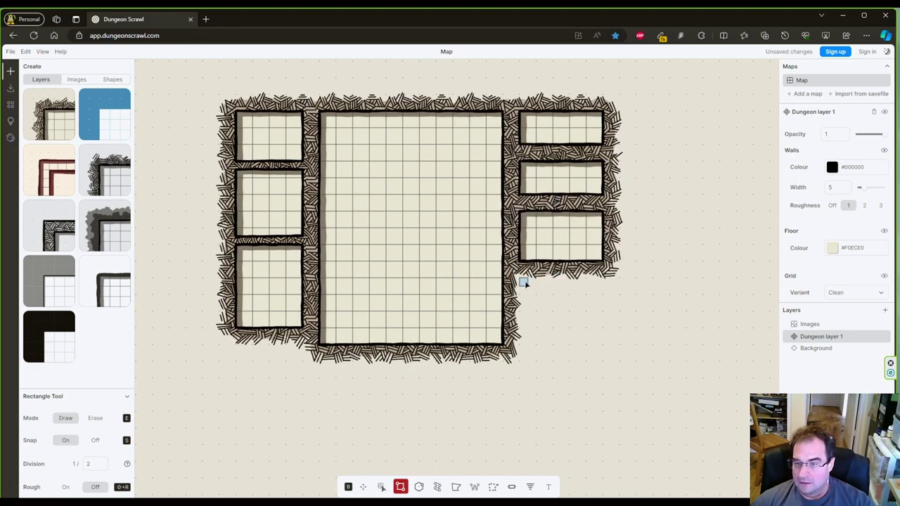
drag(522, 280, 597, 346)
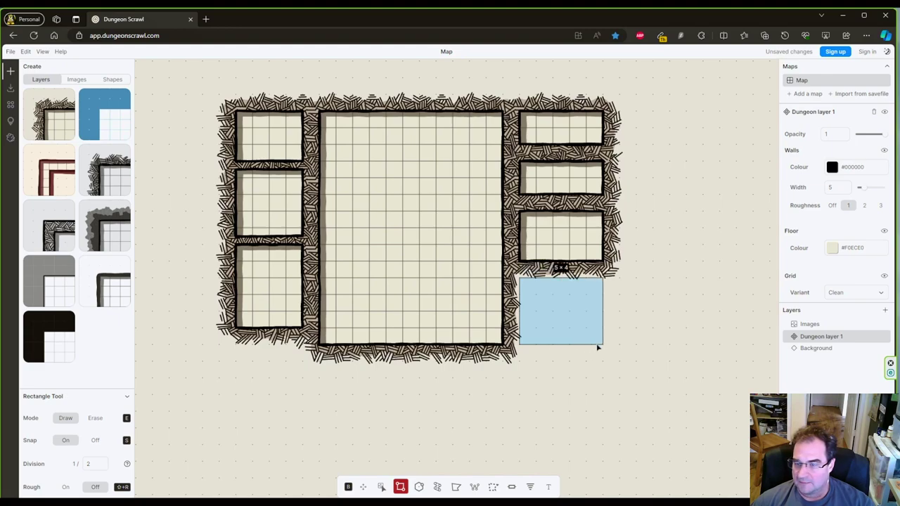
drag(597, 346, 598, 346)
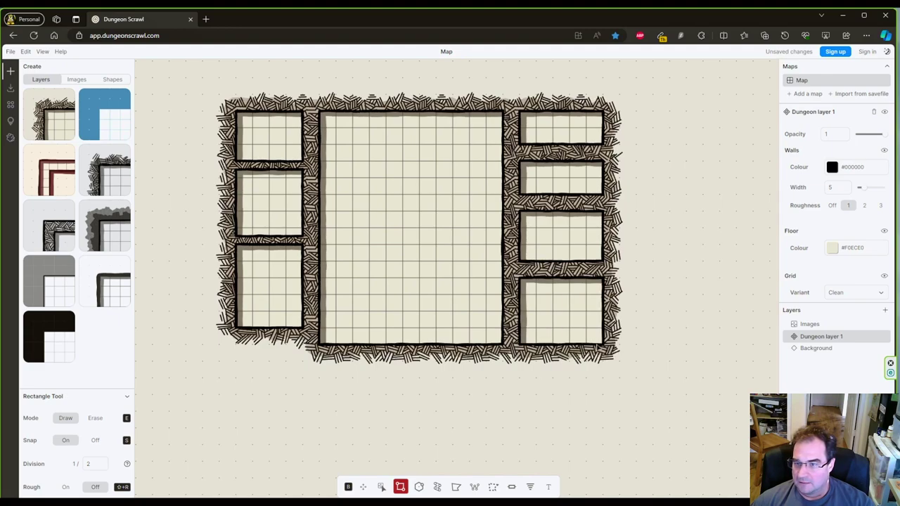
drag(573, 284, 599, 344)
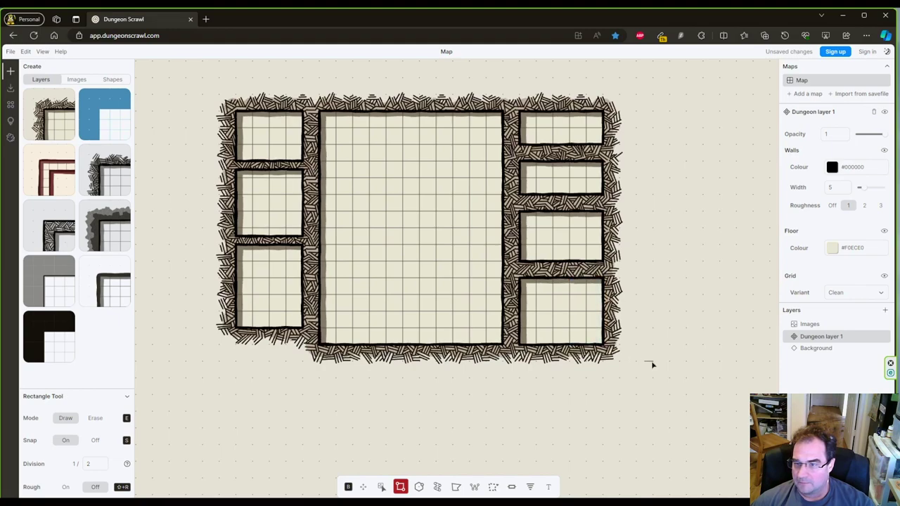
- Split the bottom-right room into two chambers with a vertical wall
click(474, 486)
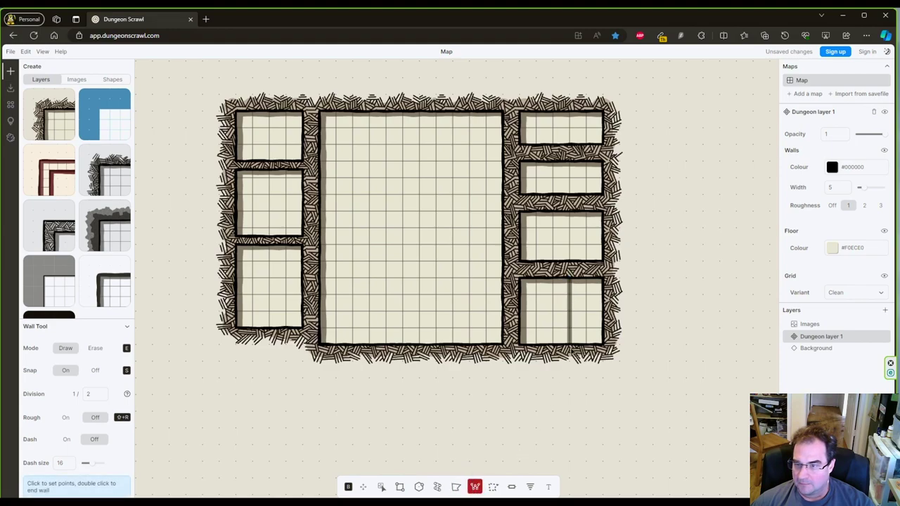
double_click(572, 346)
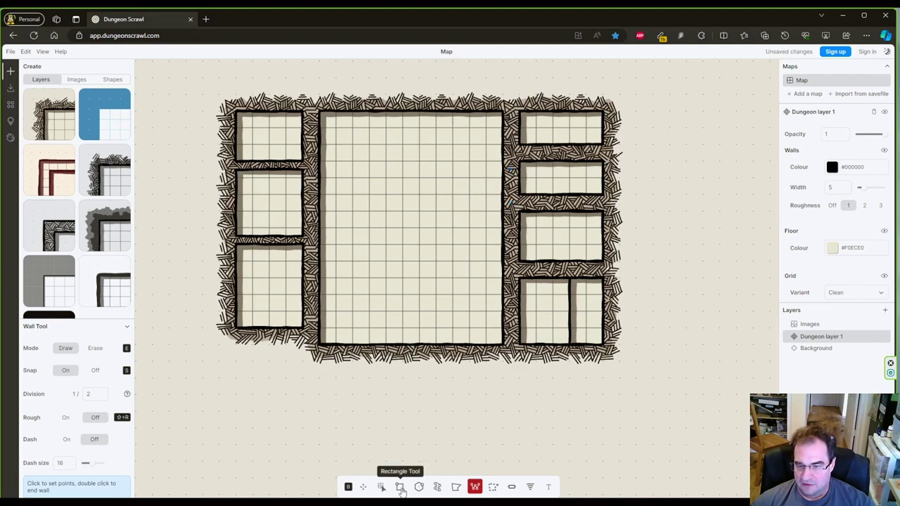
- Cut doorways from the hall into the bottom, middle and top left-hand rooms
click(400, 487)
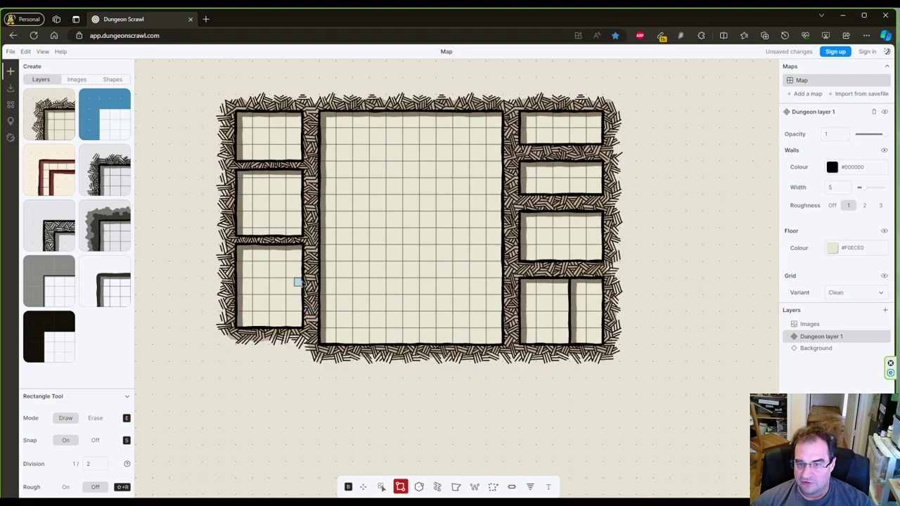
drag(297, 281, 326, 297)
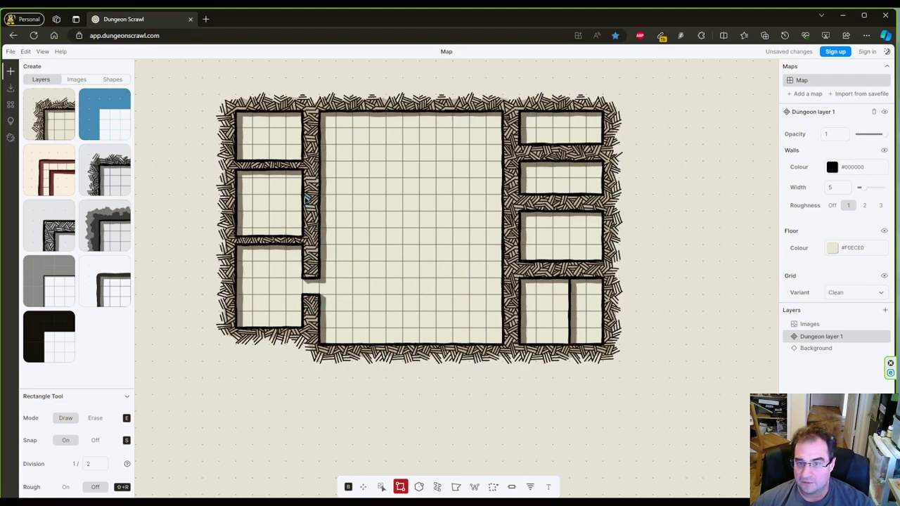
drag(301, 197, 332, 216)
drag(295, 129, 323, 145)
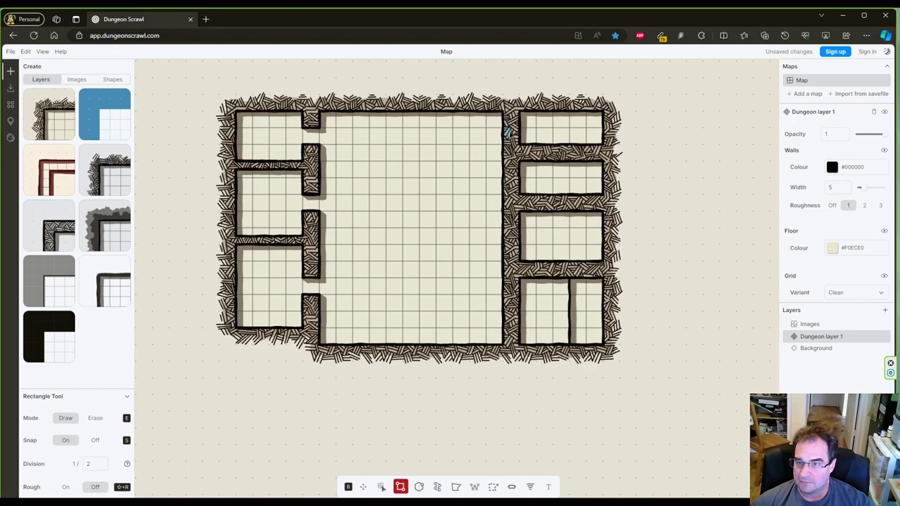
drag(506, 131, 506, 131)
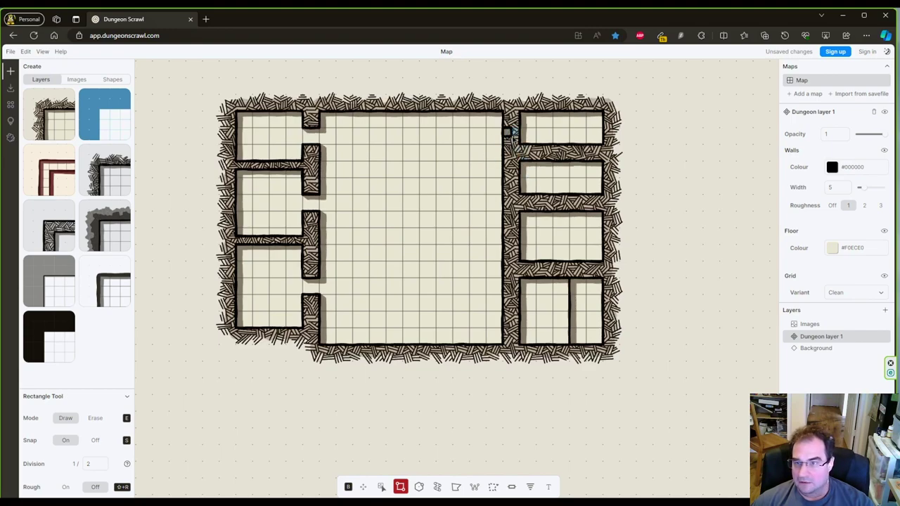
- Cut 2×1 openings through the hall's right wall into each right-hand room
drag(498, 120, 523, 134)
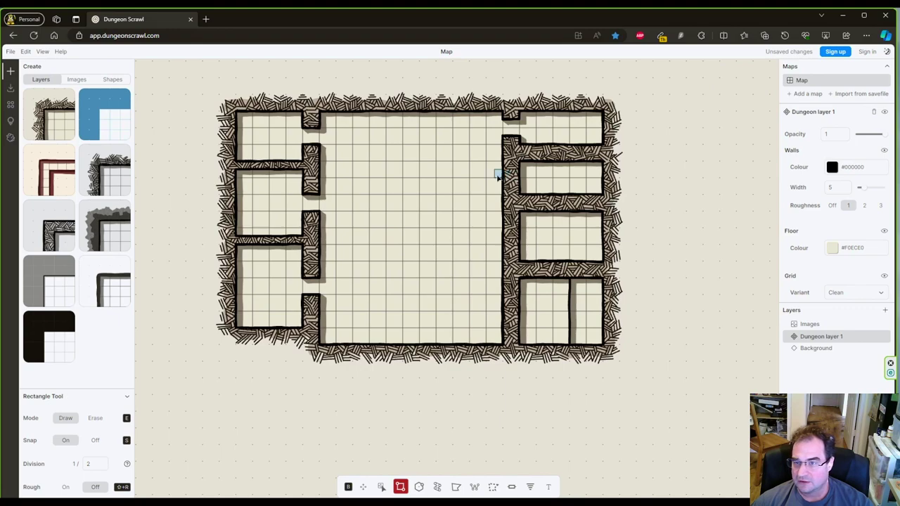
drag(497, 178, 521, 181)
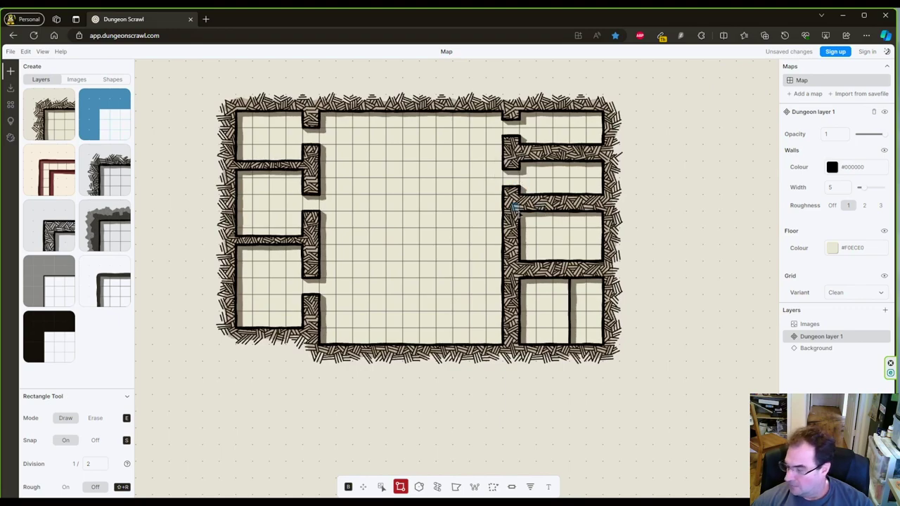
drag(499, 235, 522, 242)
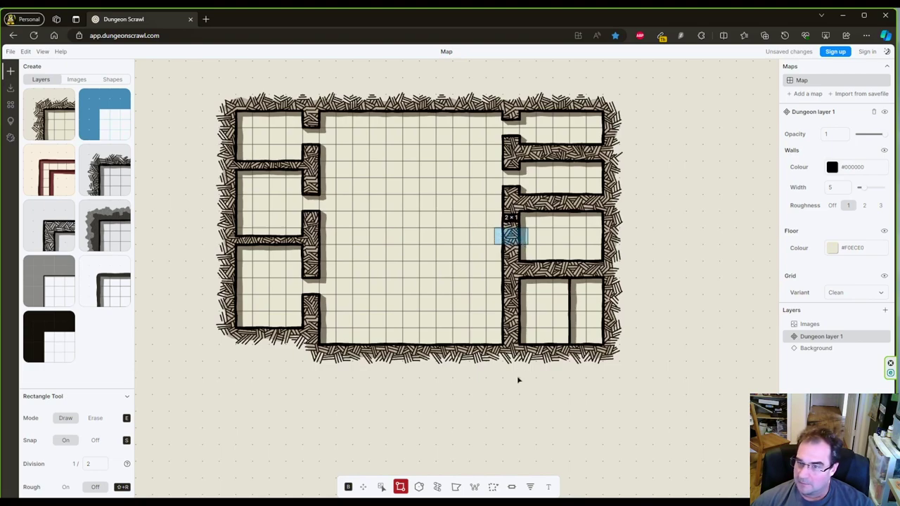
drag(517, 380, 518, 380)
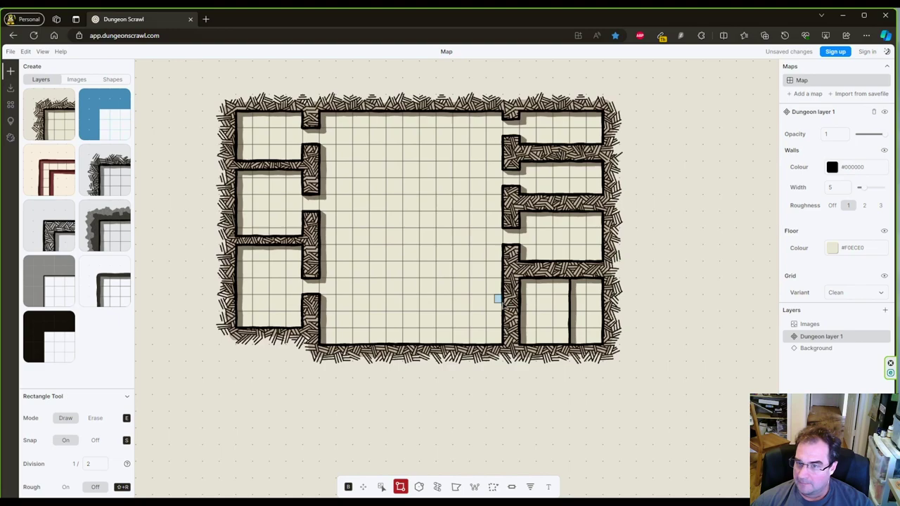
drag(498, 298, 528, 308)
drag(532, 446, 531, 443)
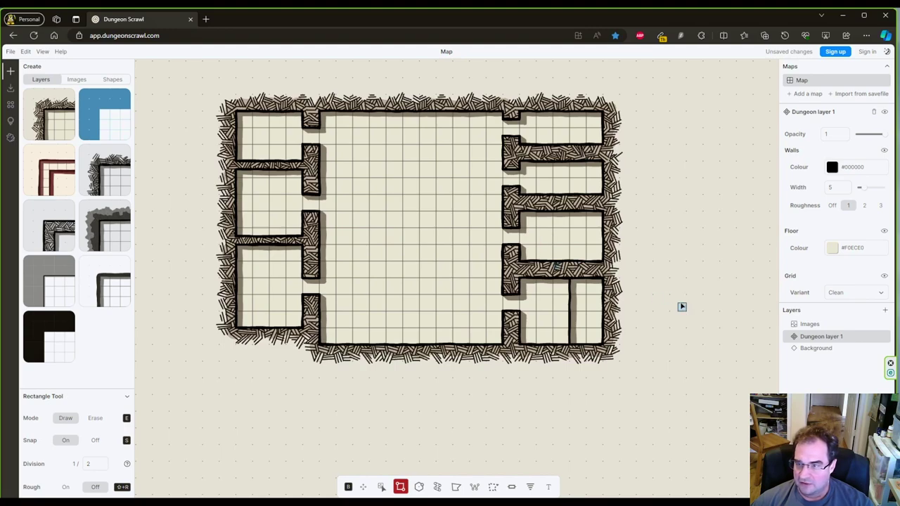
- Dome the hall's top with a 5.5-radius circle (Sides 1) centred on its top wall
scroll(680, 304, up, 2)
scroll(681, 301, down, 3)
scroll(680, 298, down, 3)
drag(679, 287, 600, 357)
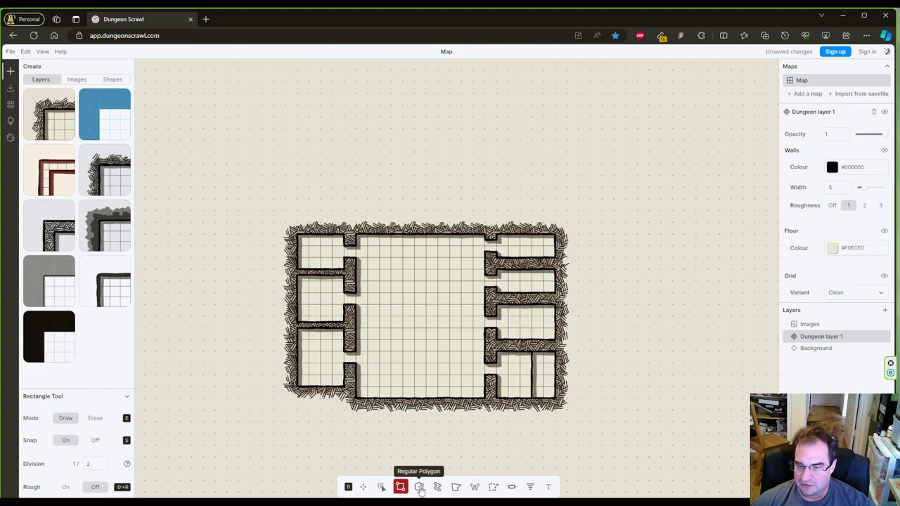
click(419, 487)
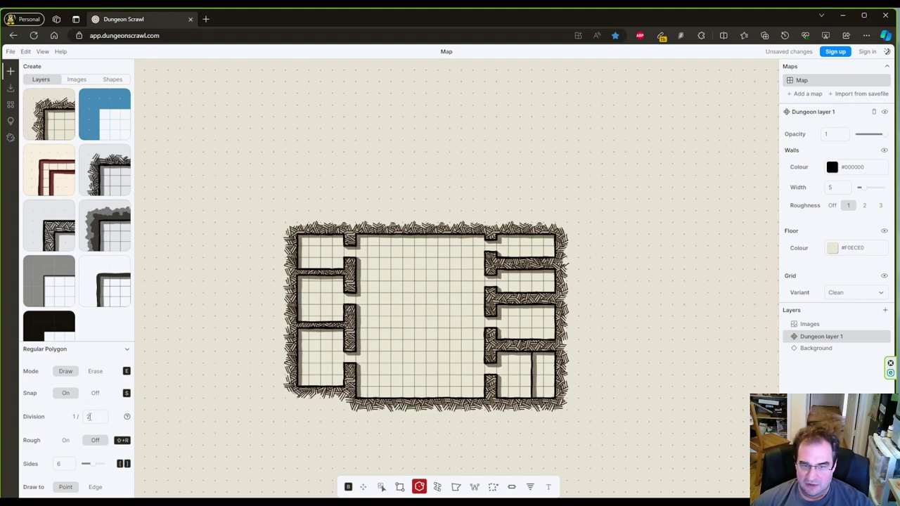
double_click(56, 461)
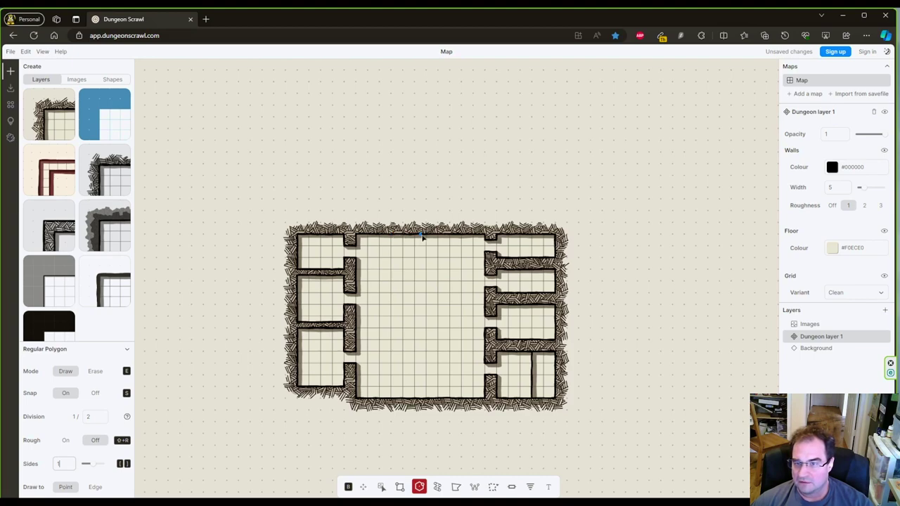
drag(418, 236, 446, 295)
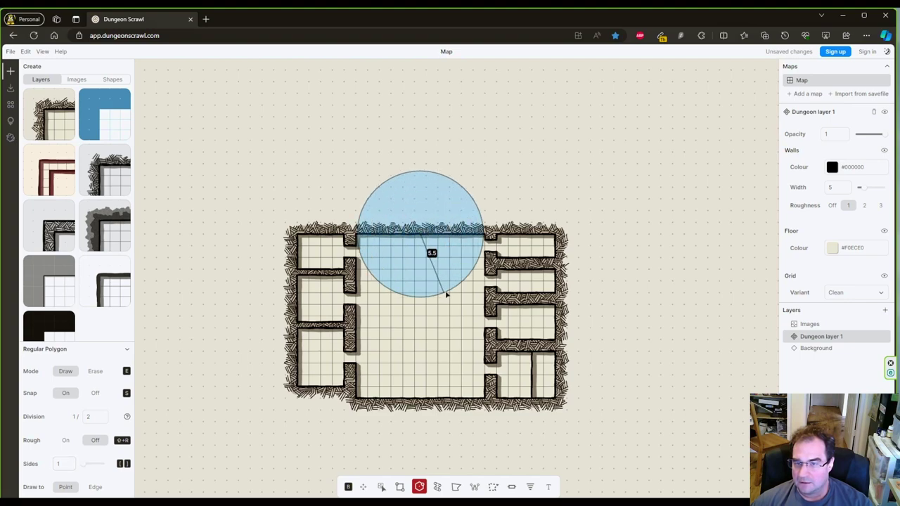
drag(446, 295, 446, 296)
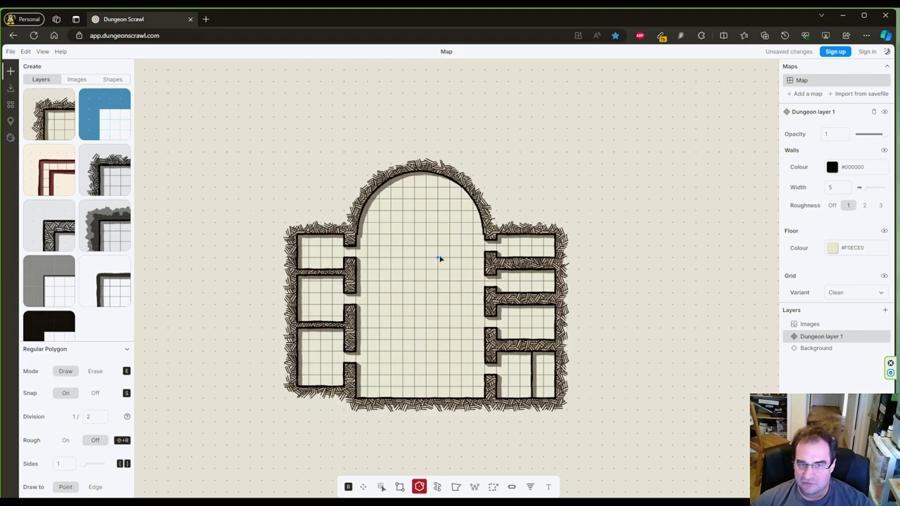
- Add a 2 × 2.5 corridor below the hall's bottom wall with stairs inside it
click(399, 487)
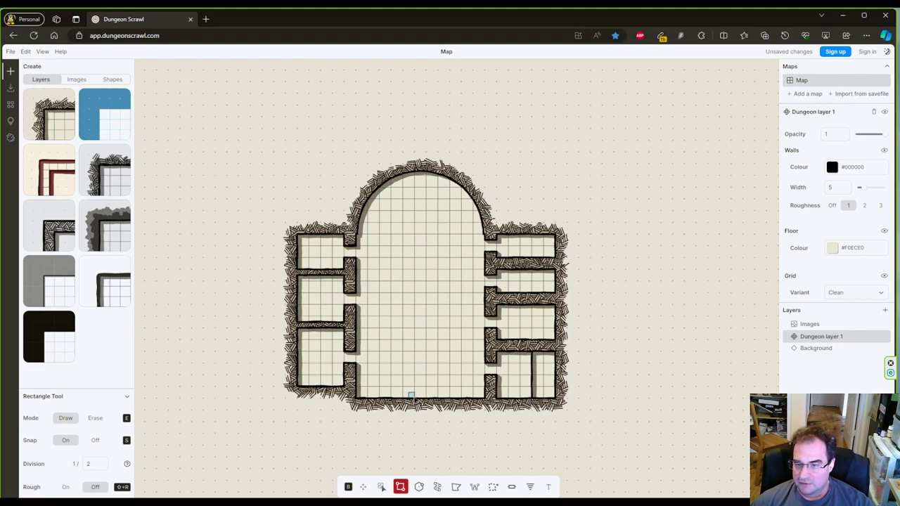
drag(410, 395, 431, 435)
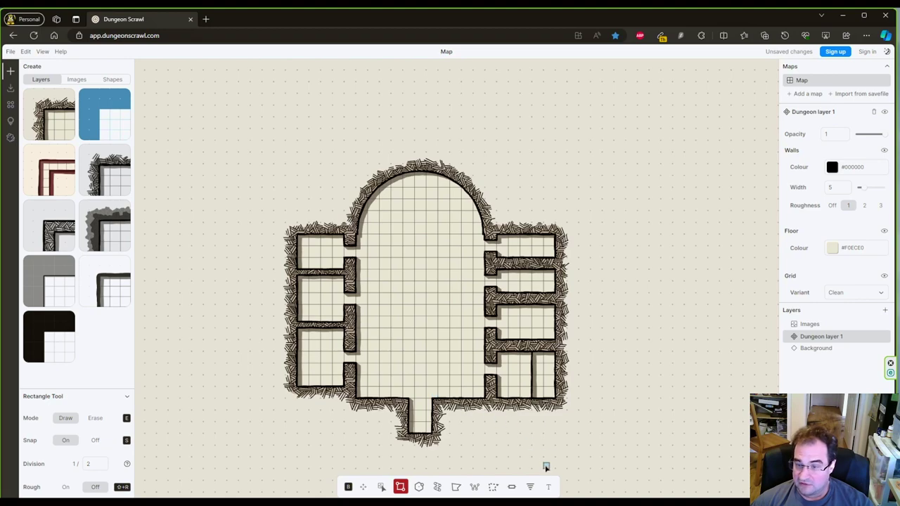
click(532, 487)
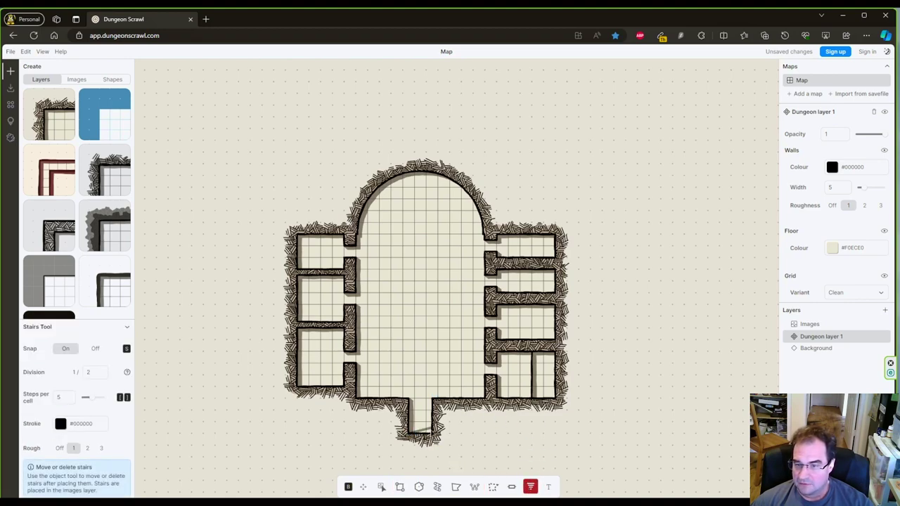
drag(421, 430, 421, 409)
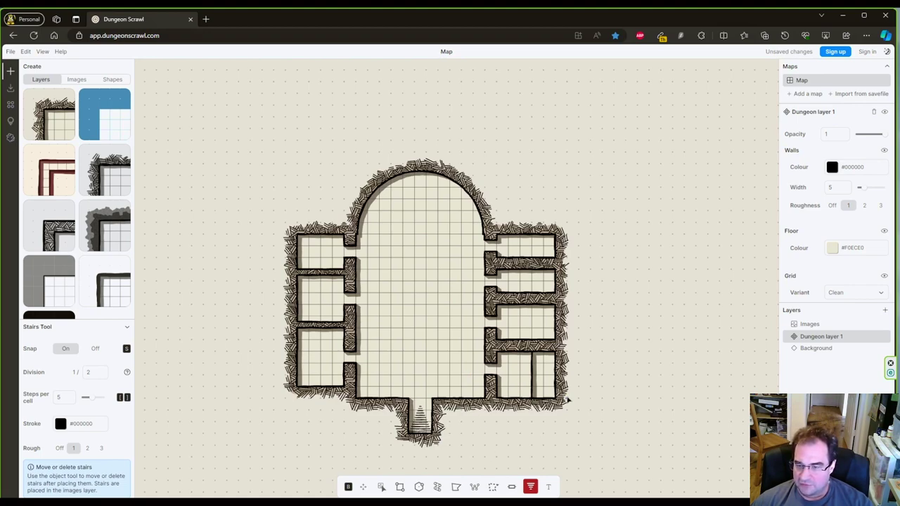
- Place doors along the hall's left and right walls at each side-room opening
click(512, 487)
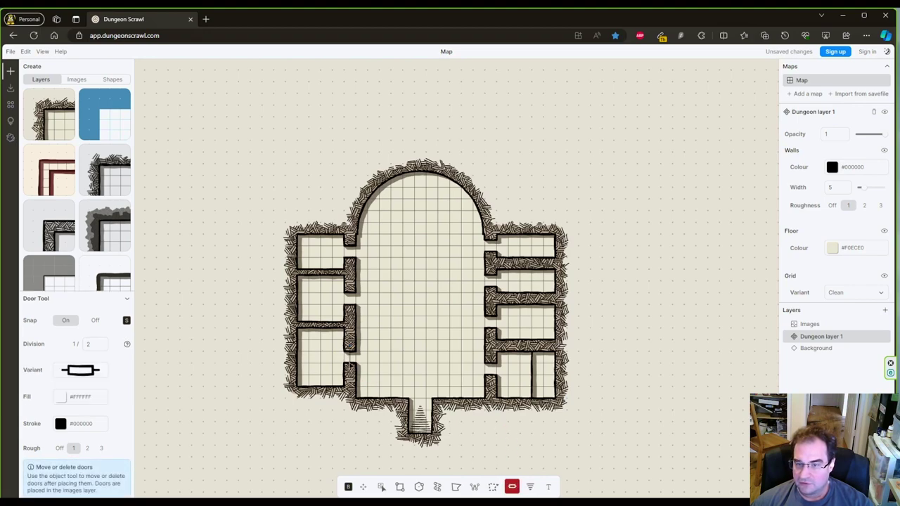
click(379, 372)
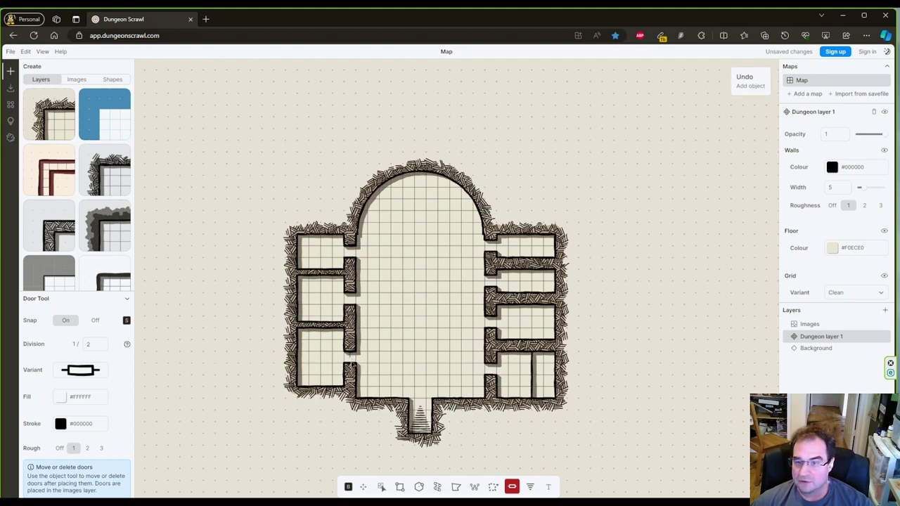
click(351, 361)
click(353, 298)
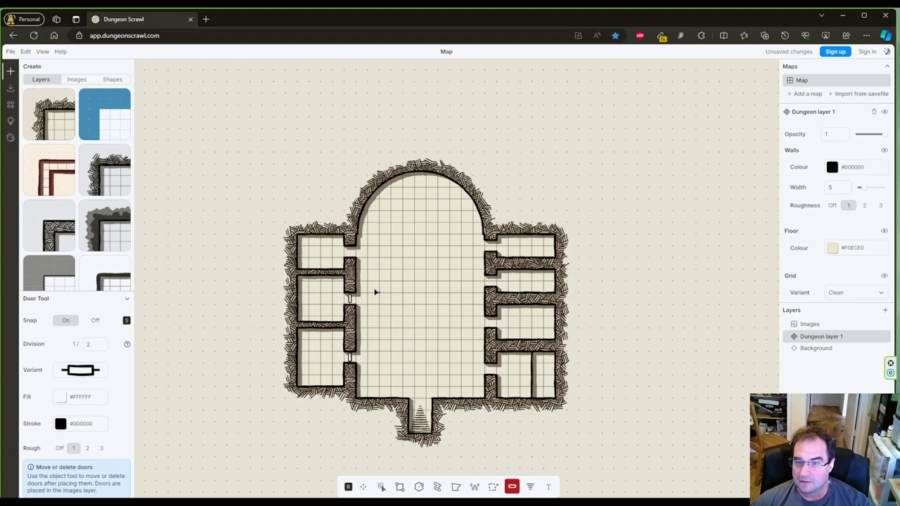
click(352, 247)
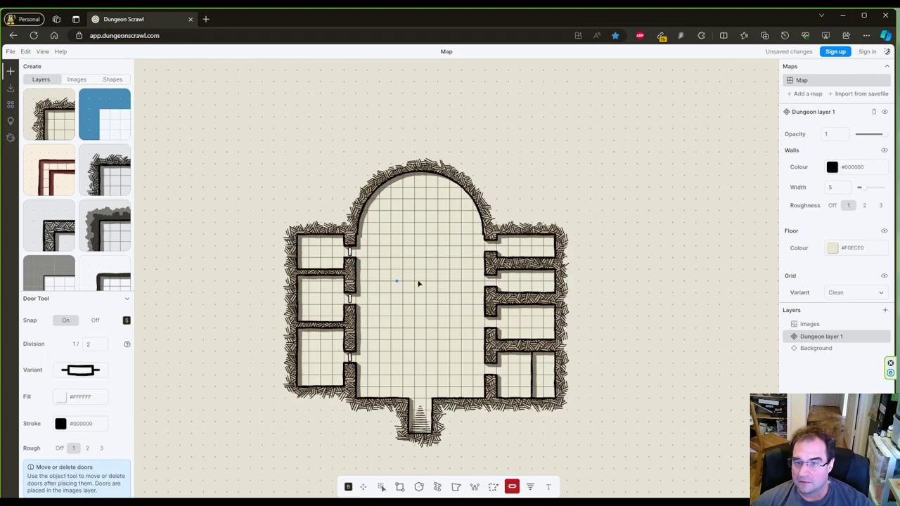
click(491, 246)
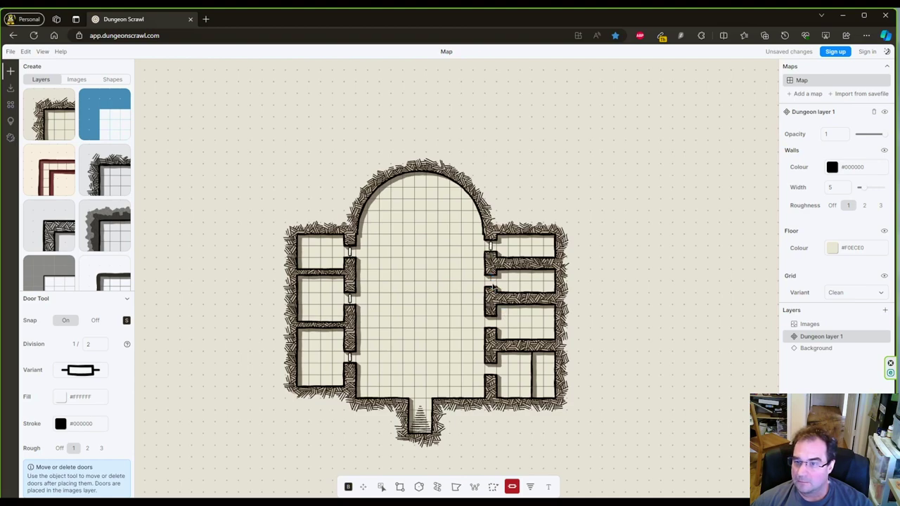
click(492, 282)
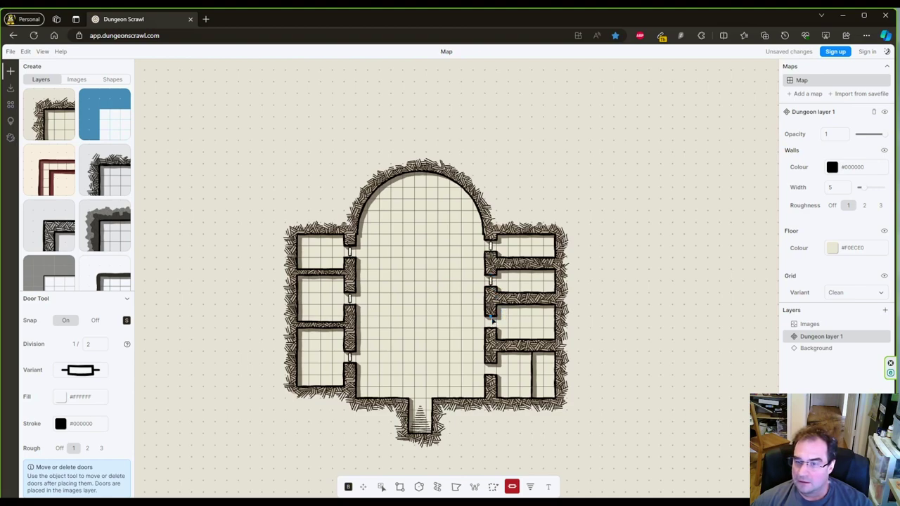
click(492, 321)
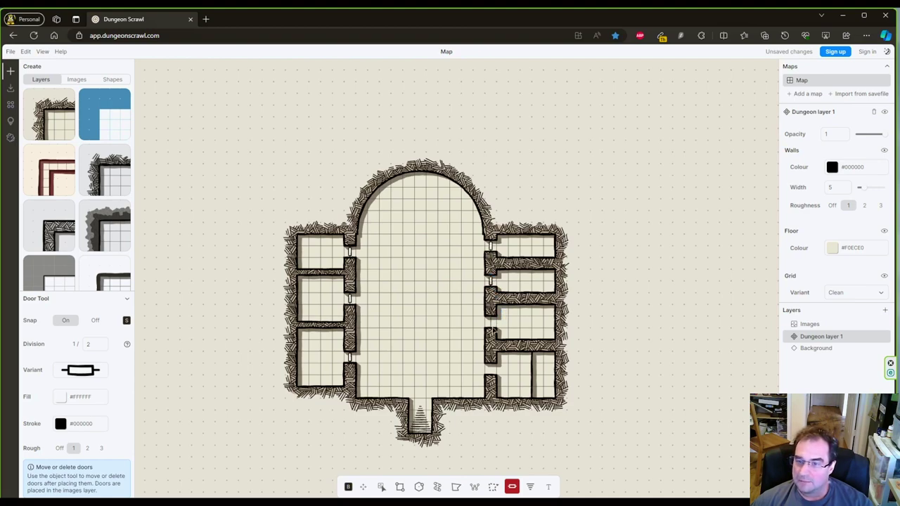
click(491, 364)
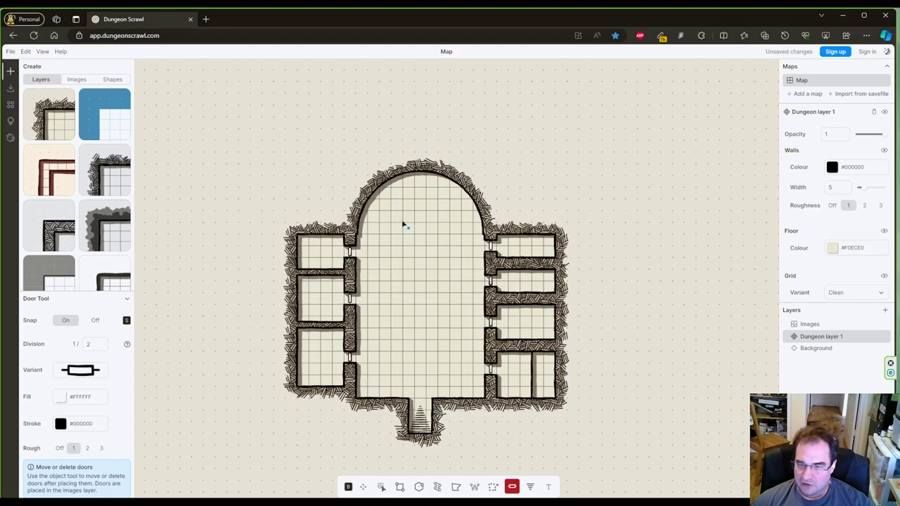
- Set Regular Polygon to 1/8 division and Erase mode, then carve round columns down the hall's left side
click(419, 486)
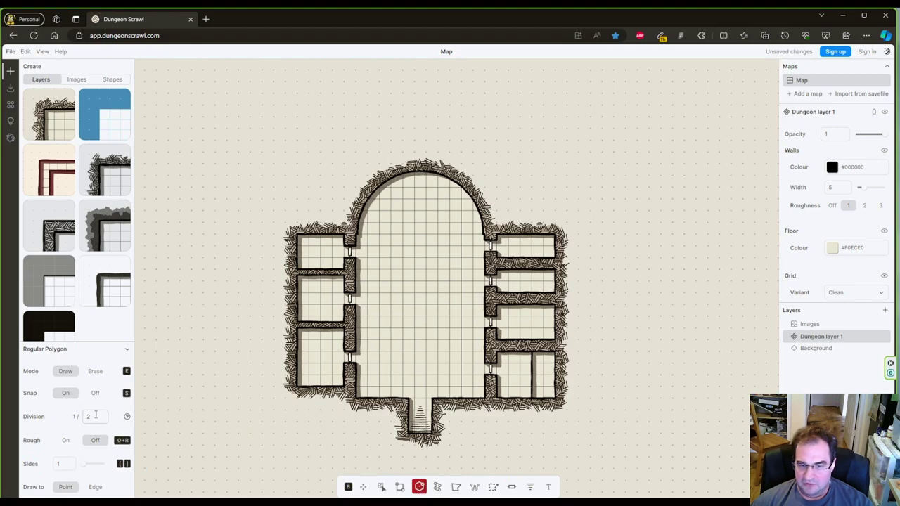
double_click(88, 416)
text(8)
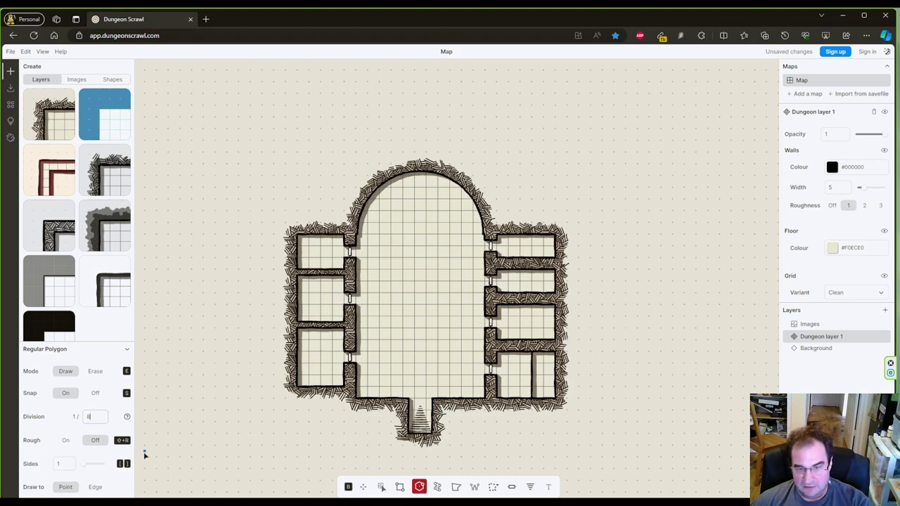
click(96, 372)
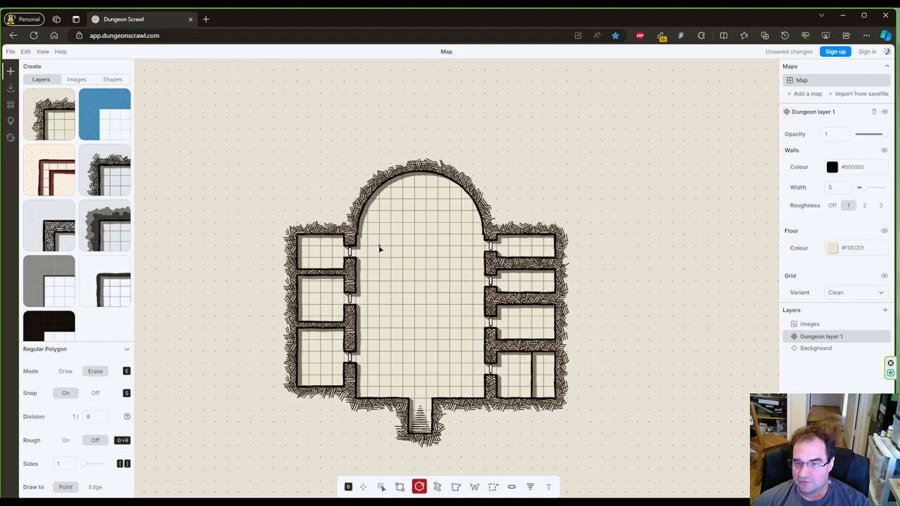
drag(379, 249, 383, 256)
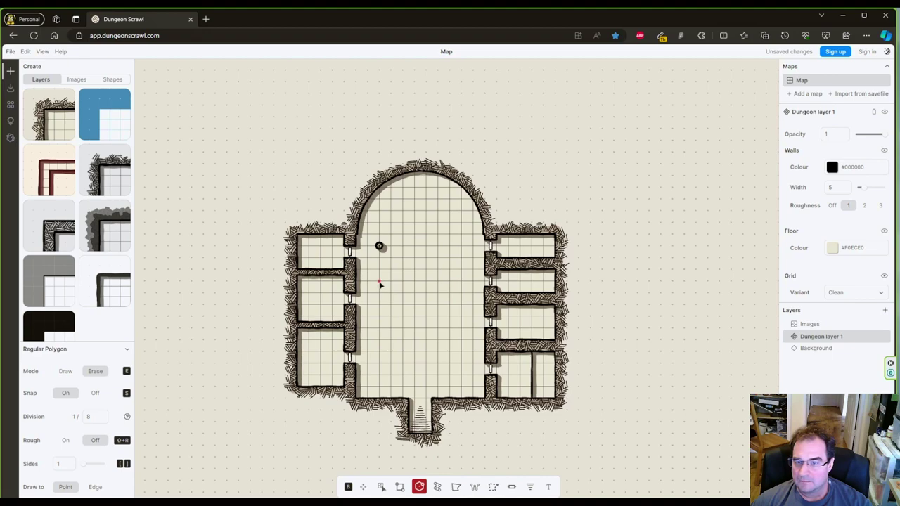
drag(380, 281, 385, 292)
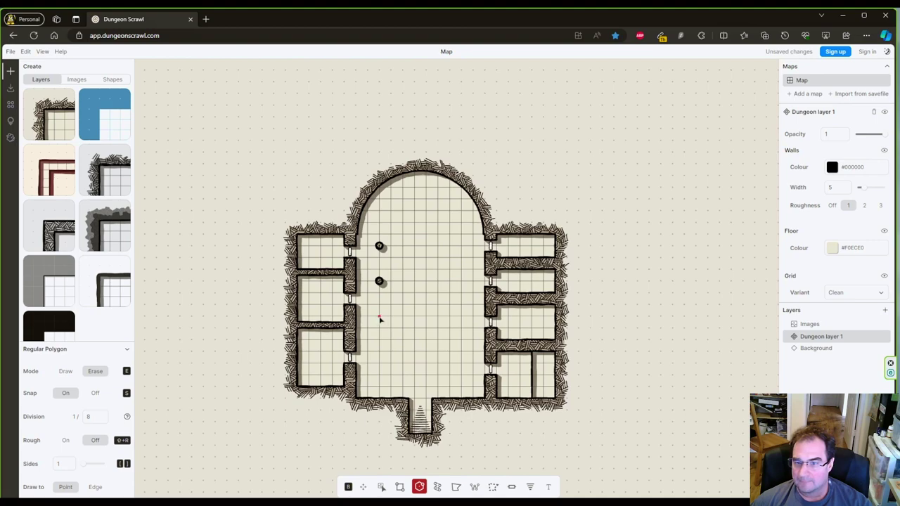
drag(380, 319, 381, 359)
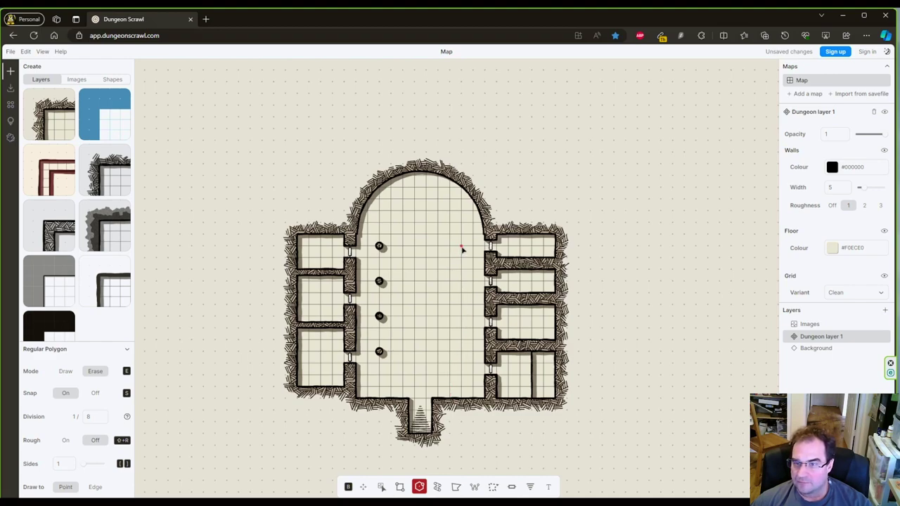
- Carve matching round pillars down the hall's right side to mirror the left row
drag(462, 249, 469, 274)
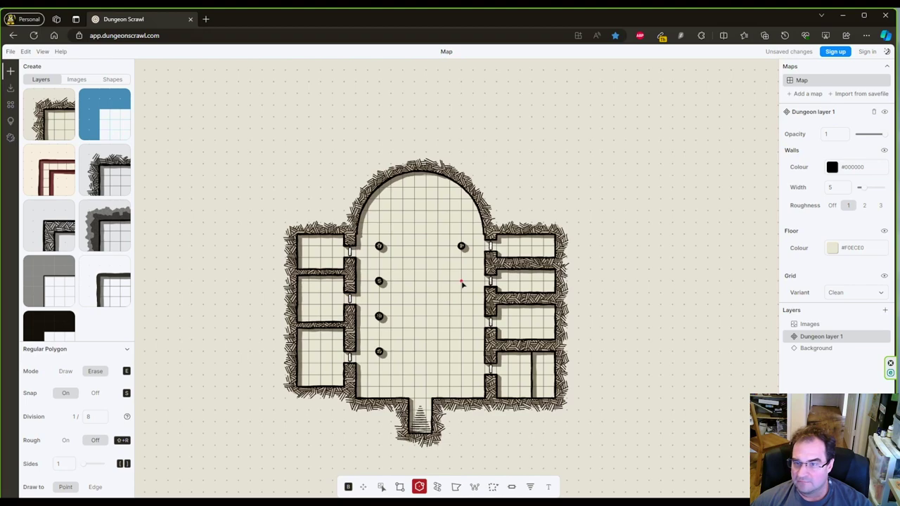
drag(462, 284, 463, 357)
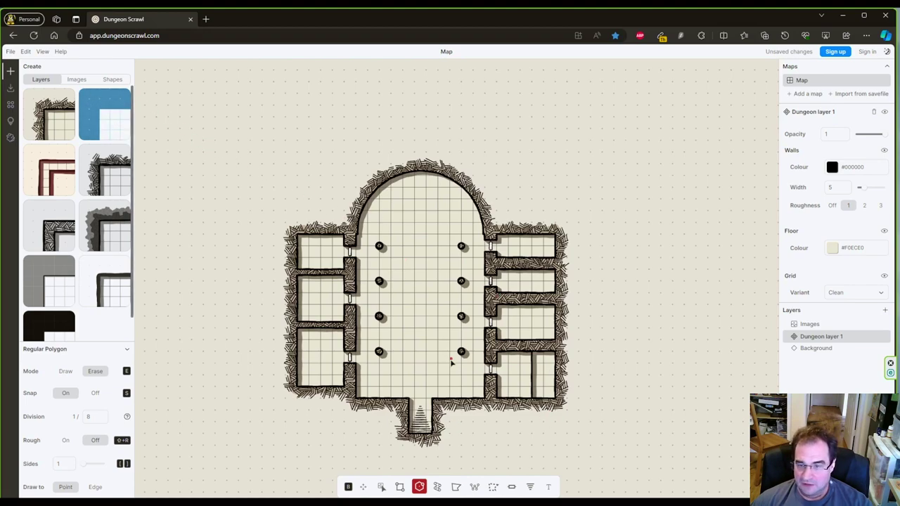
- Search the image library for 'num' and place the number 1 marker below the entrance
click(77, 79)
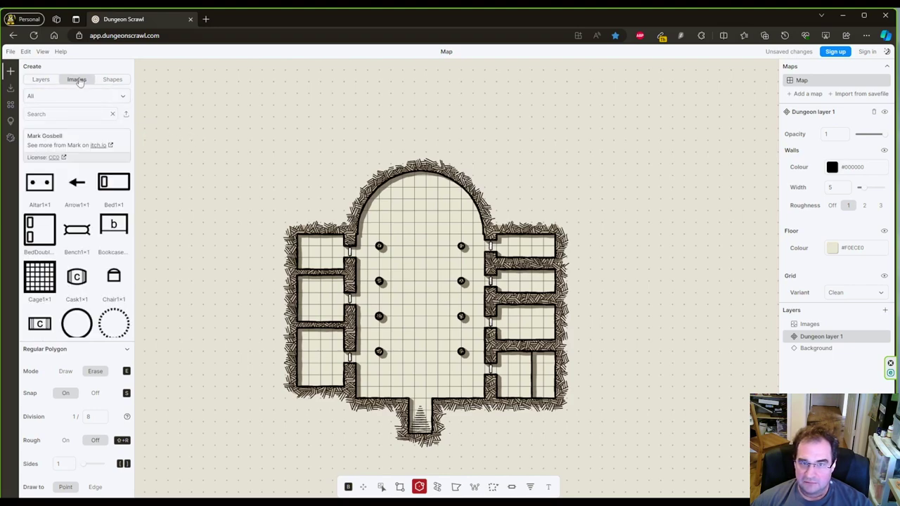
click(51, 113)
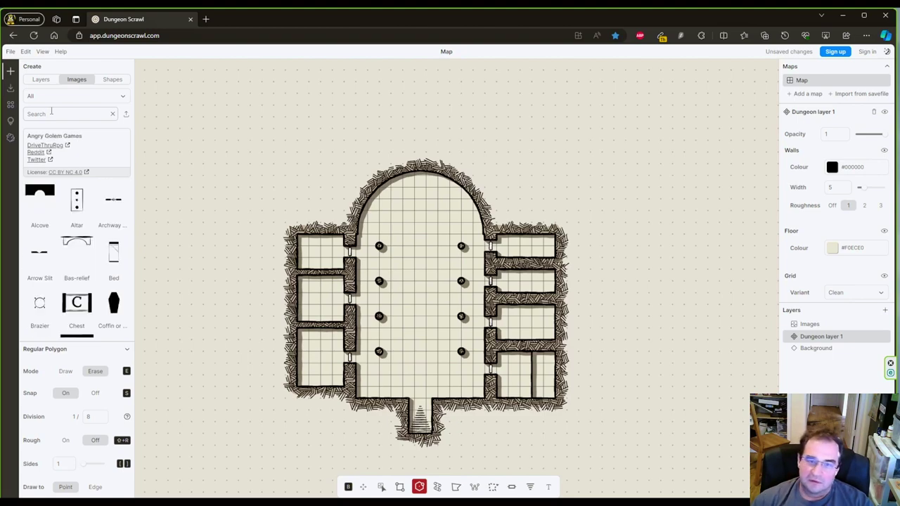
text(num)
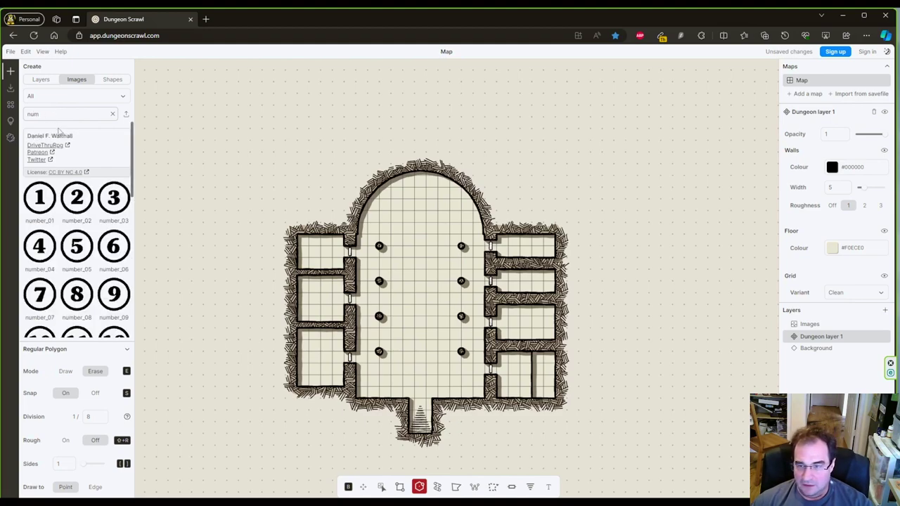
click(42, 195)
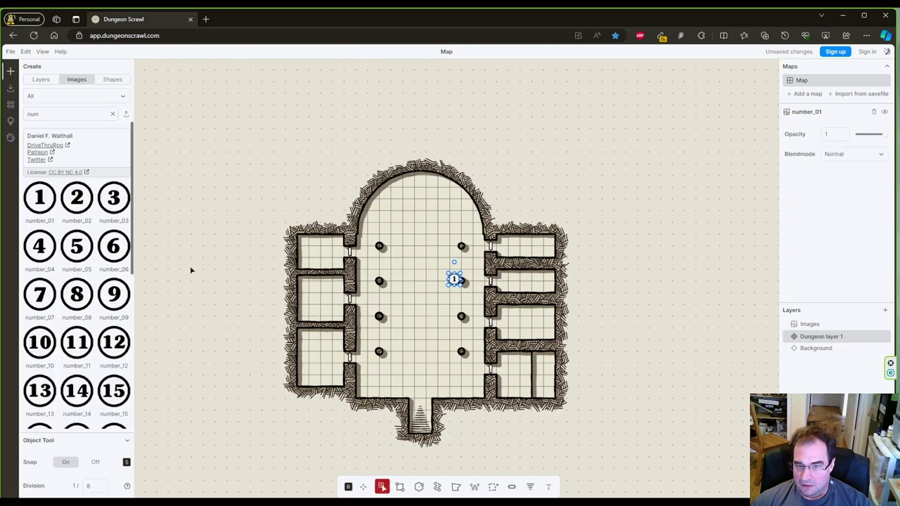
drag(455, 279, 461, 410)
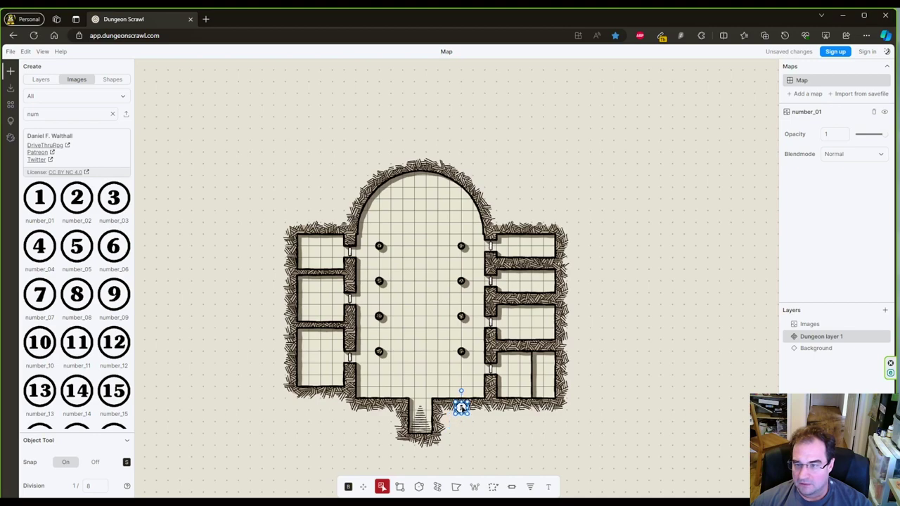
click(485, 433)
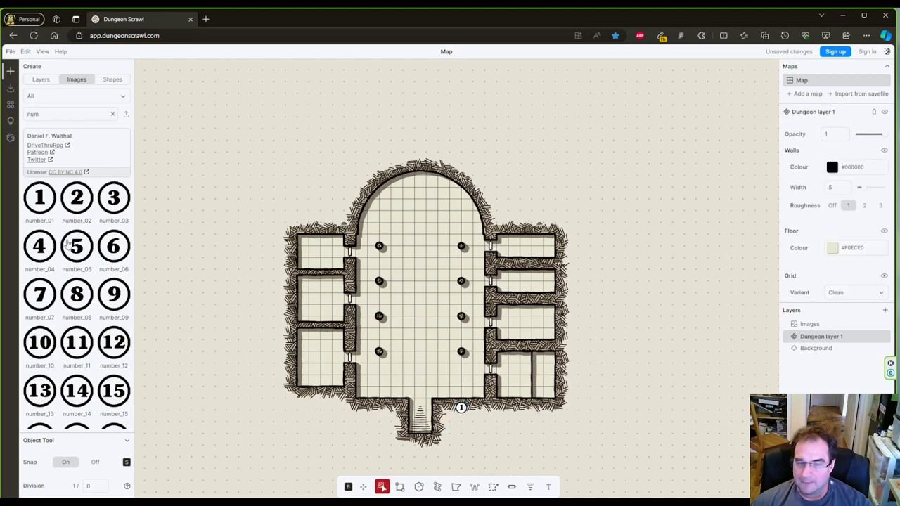
- Place markers 2, 3 and 4 beside the bottom-left, middle-left and top-left rooms
click(74, 206)
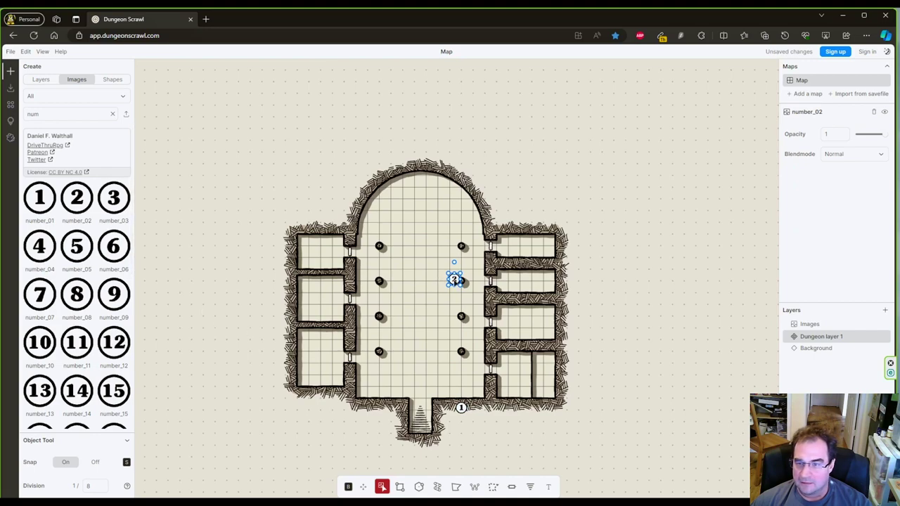
drag(454, 281, 281, 360)
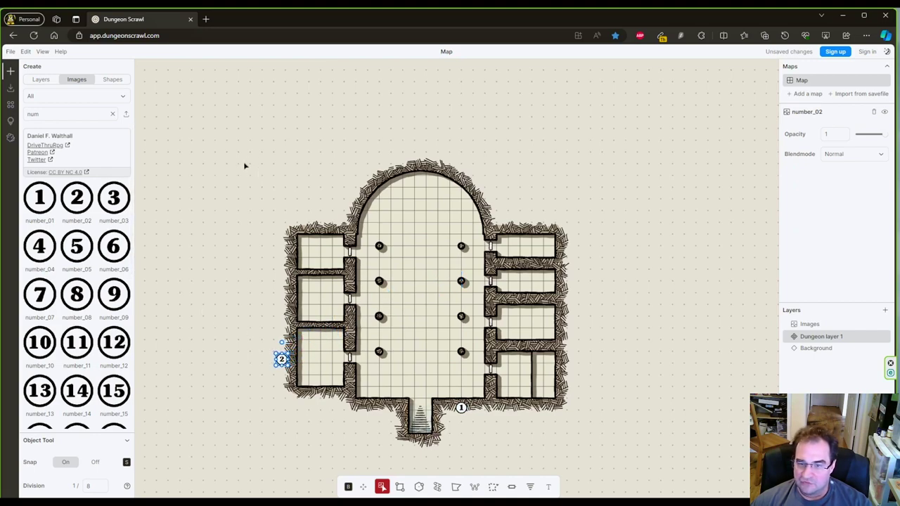
click(114, 198)
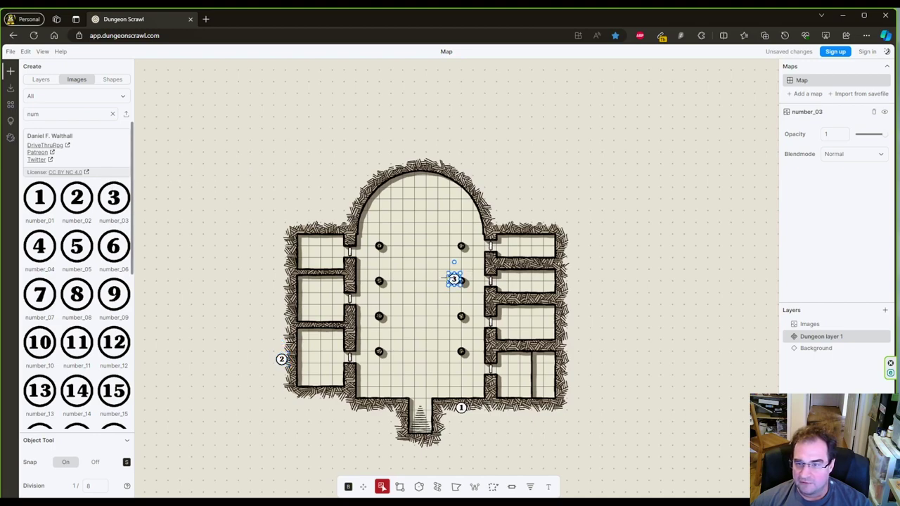
drag(454, 279, 279, 299)
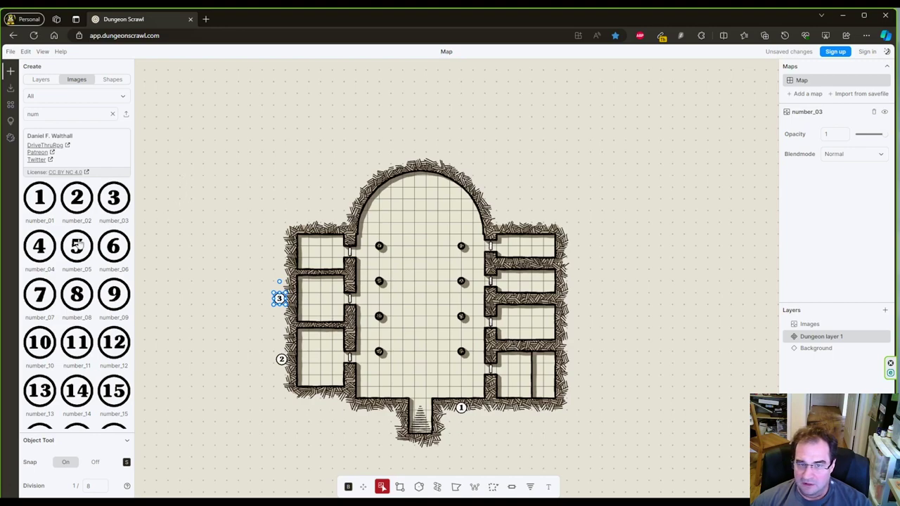
click(43, 243)
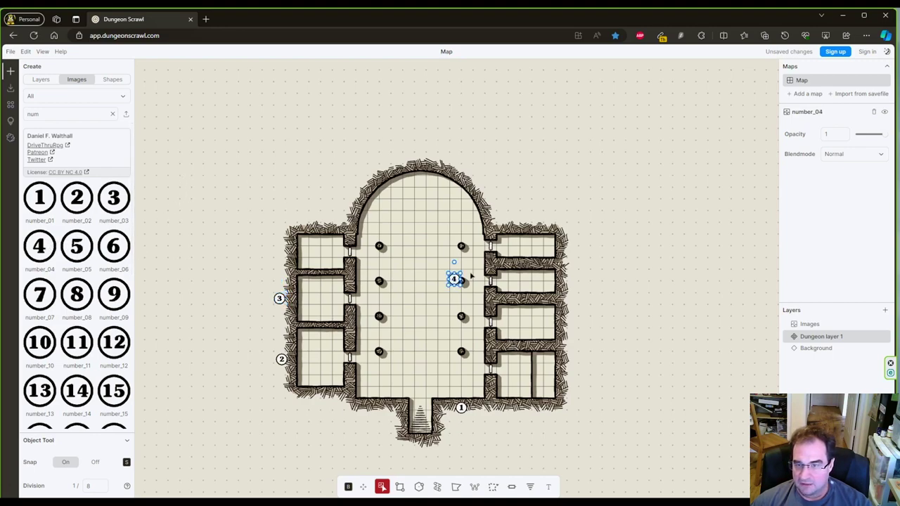
drag(458, 278, 282, 250)
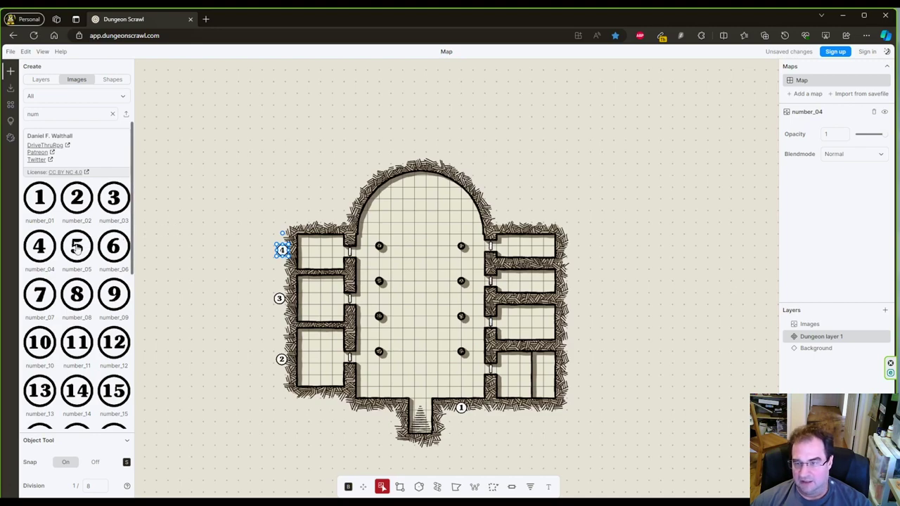
- Place markers 5, 6 and 7 beside the top, second and third right-hand rooms
drag(77, 248, 563, 245)
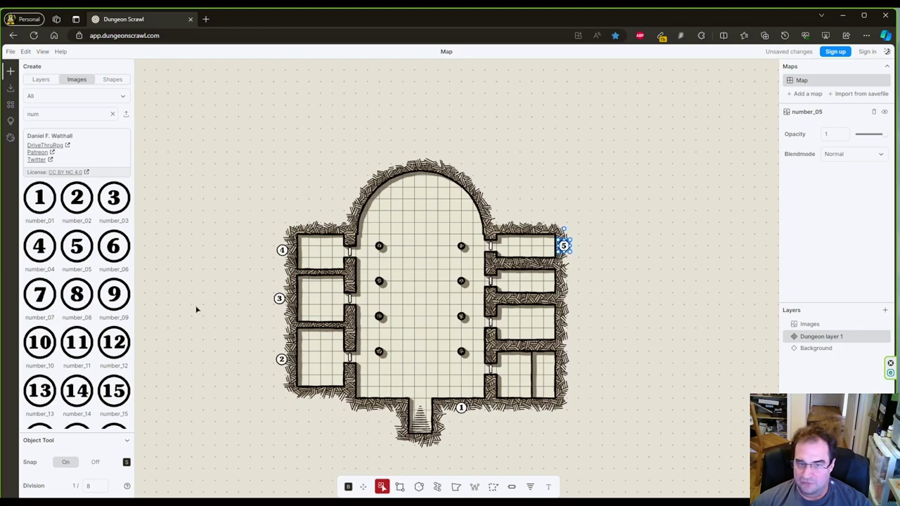
click(113, 246)
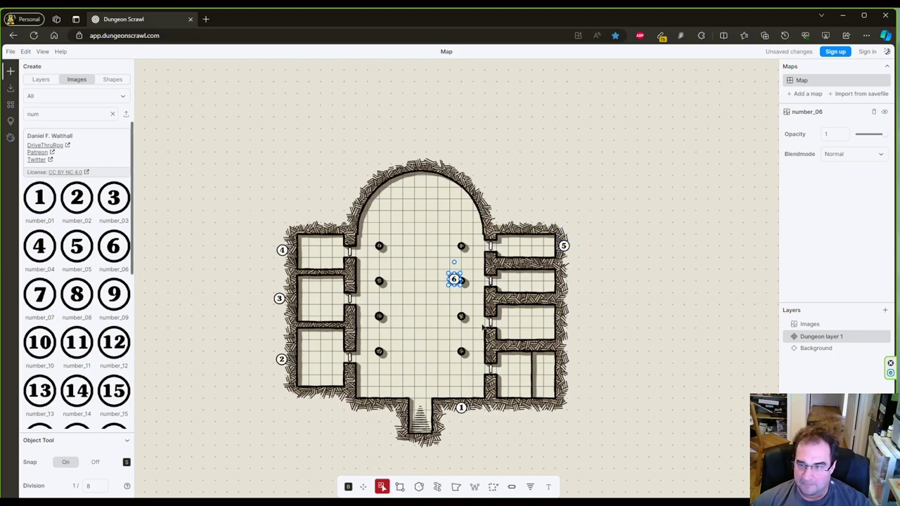
drag(458, 281, 570, 282)
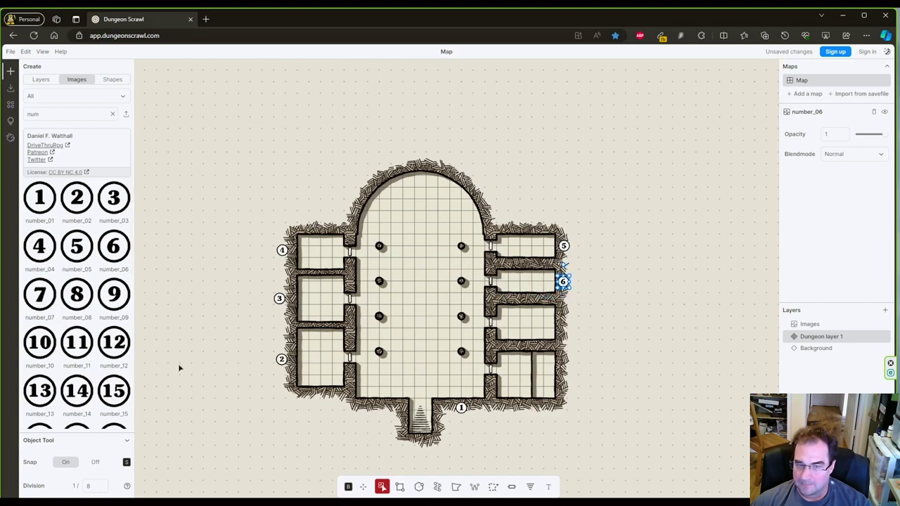
click(45, 300)
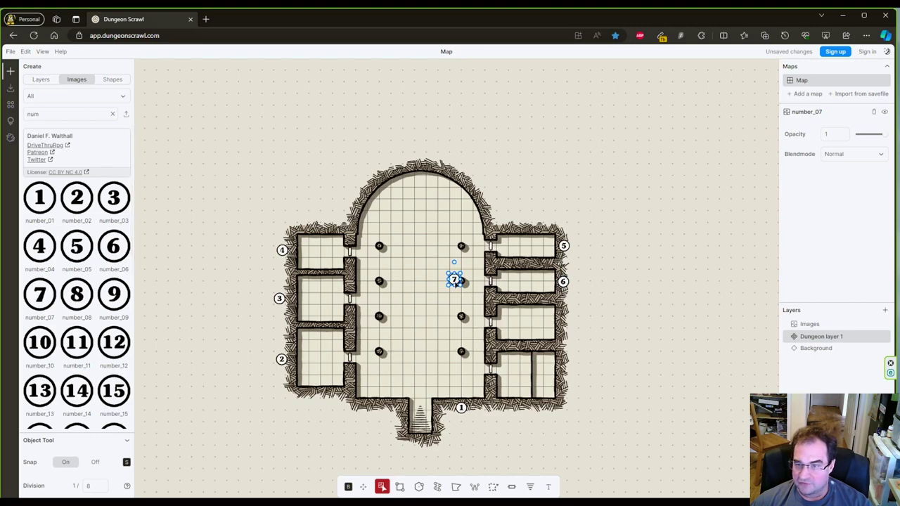
drag(456, 284, 566, 323)
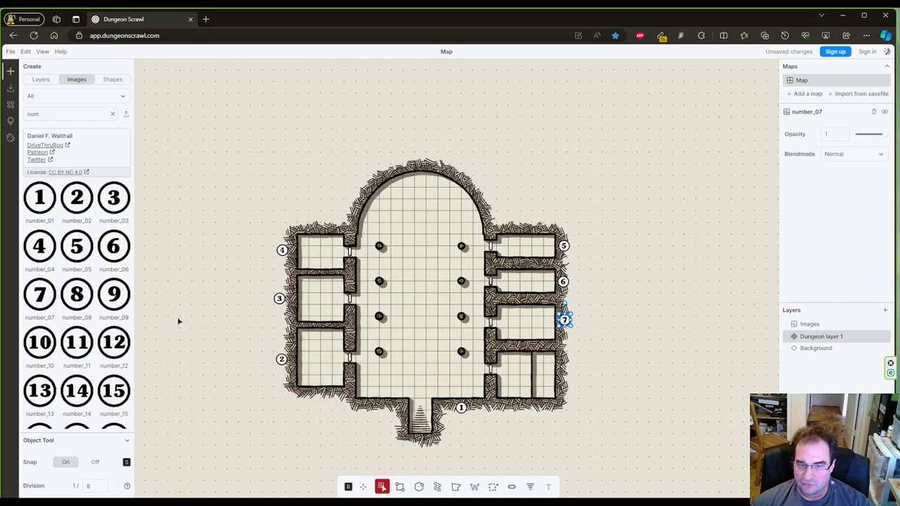
- Place markers 8 and 9 by the two bottom-right chambers
click(78, 297)
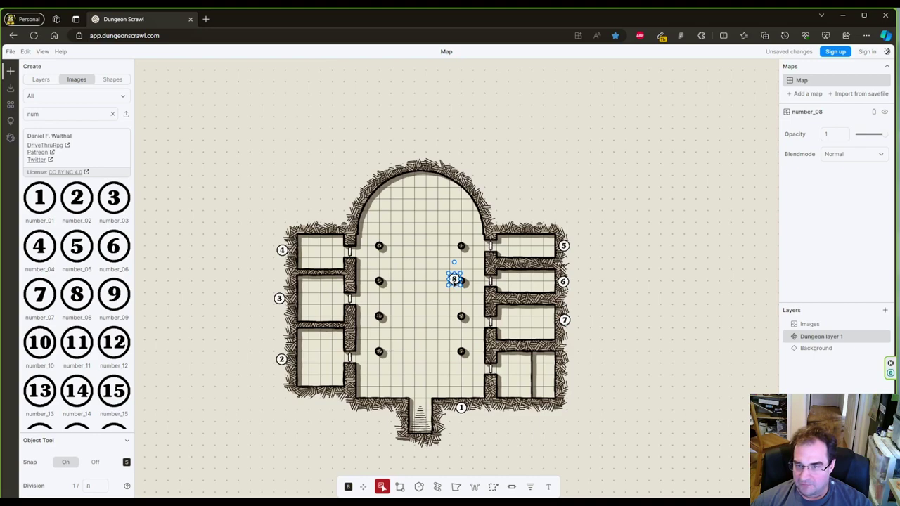
drag(456, 282, 520, 412)
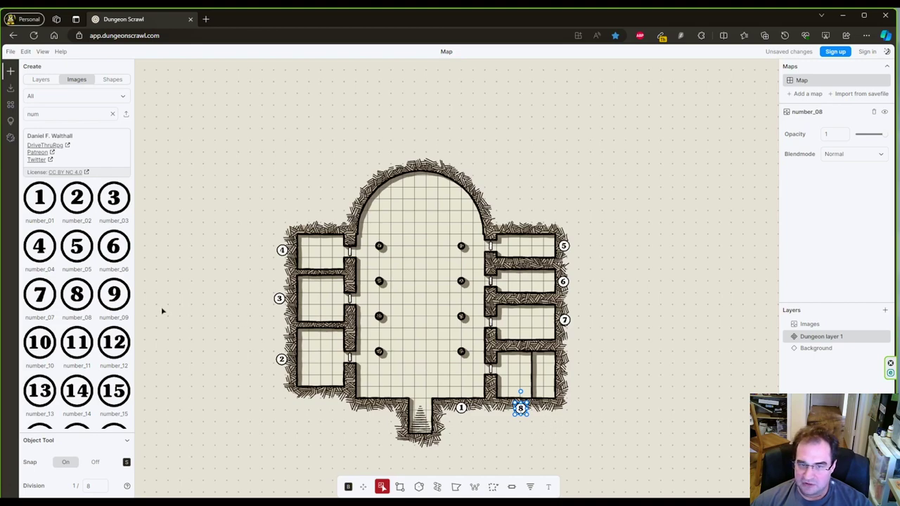
click(114, 302)
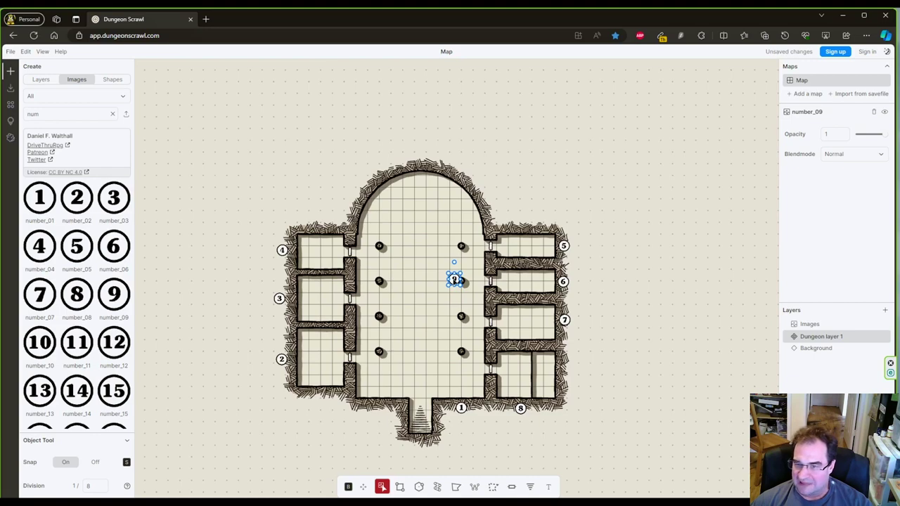
drag(456, 280, 565, 378)
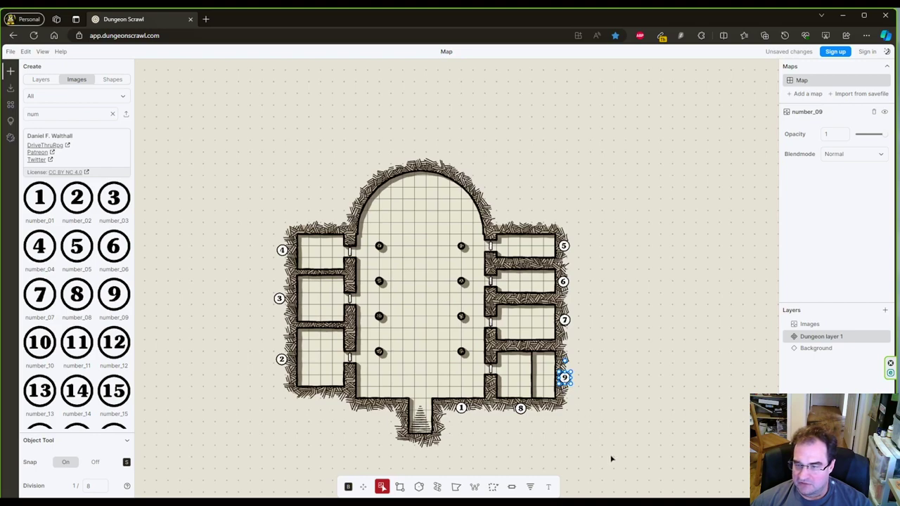
click(582, 414)
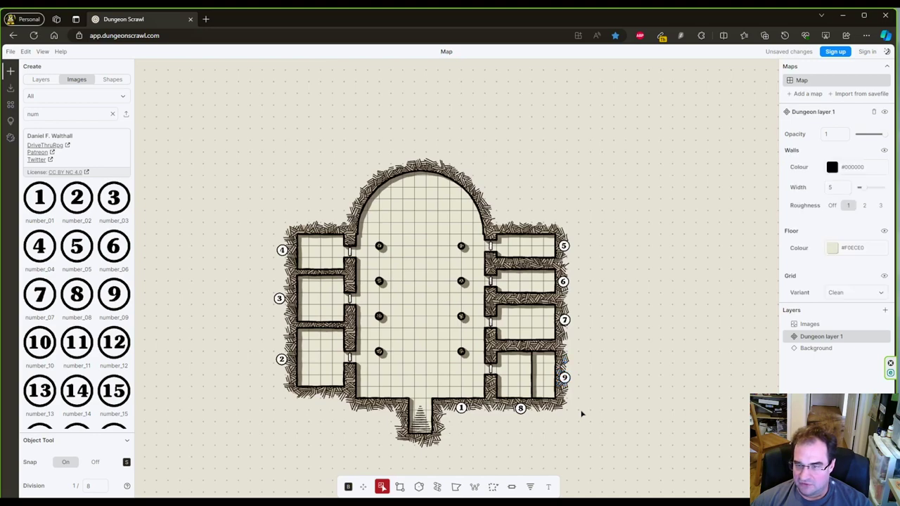